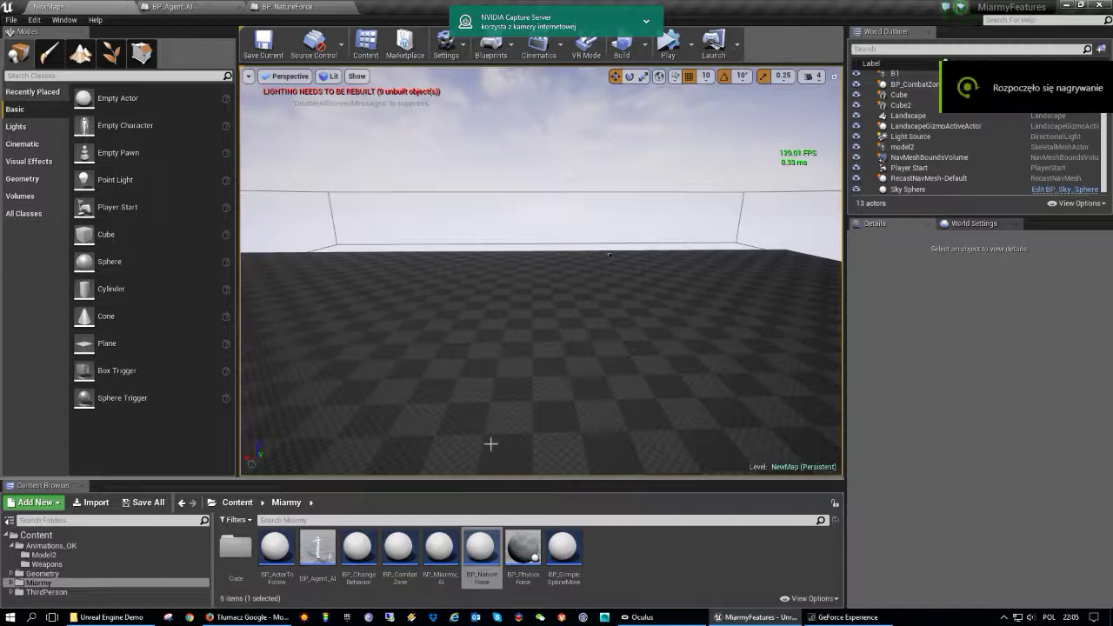
Place a BP_Miarmy_AI crowd actor in the level and give it a Body_Ref model entry.
left_click_drag(440, 548, 547, 356)
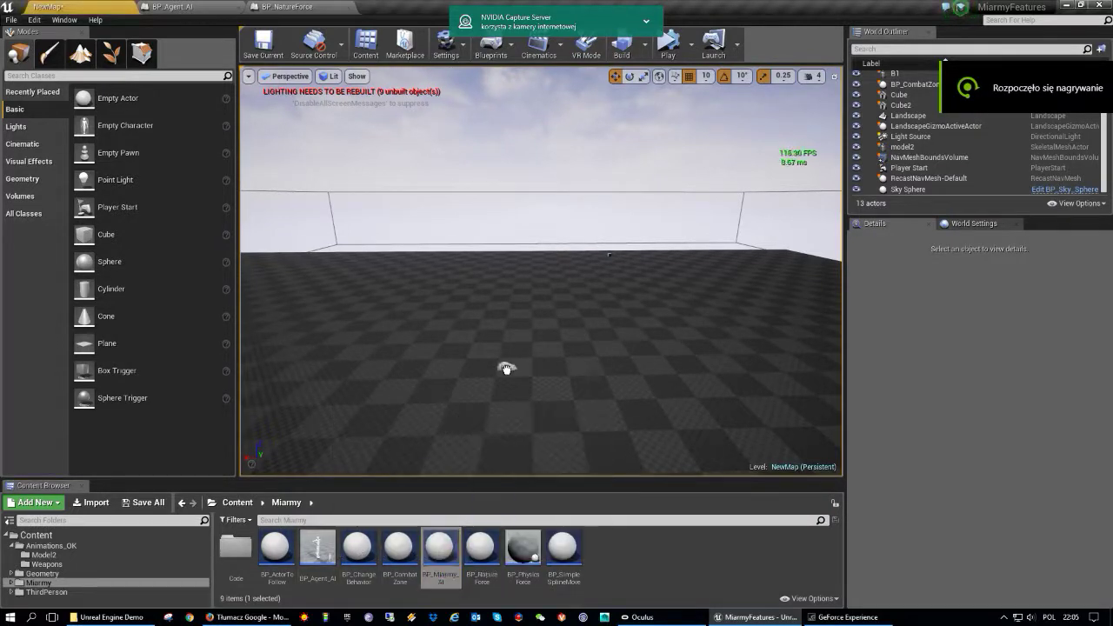
left_click(1009, 400)
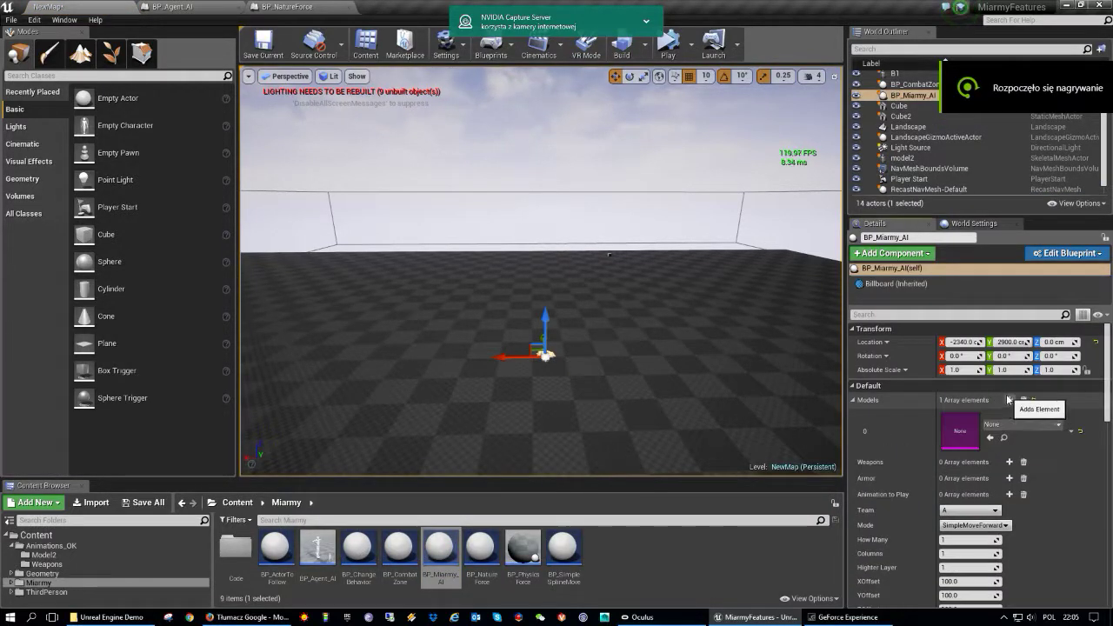
left_click(1022, 424)
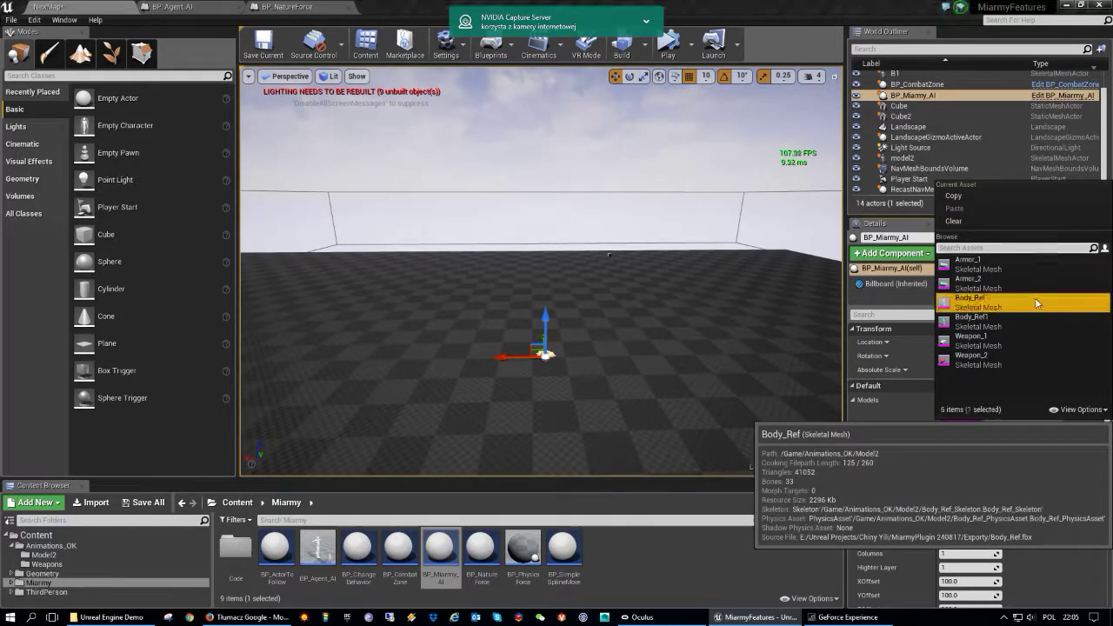
left_click(970, 302)
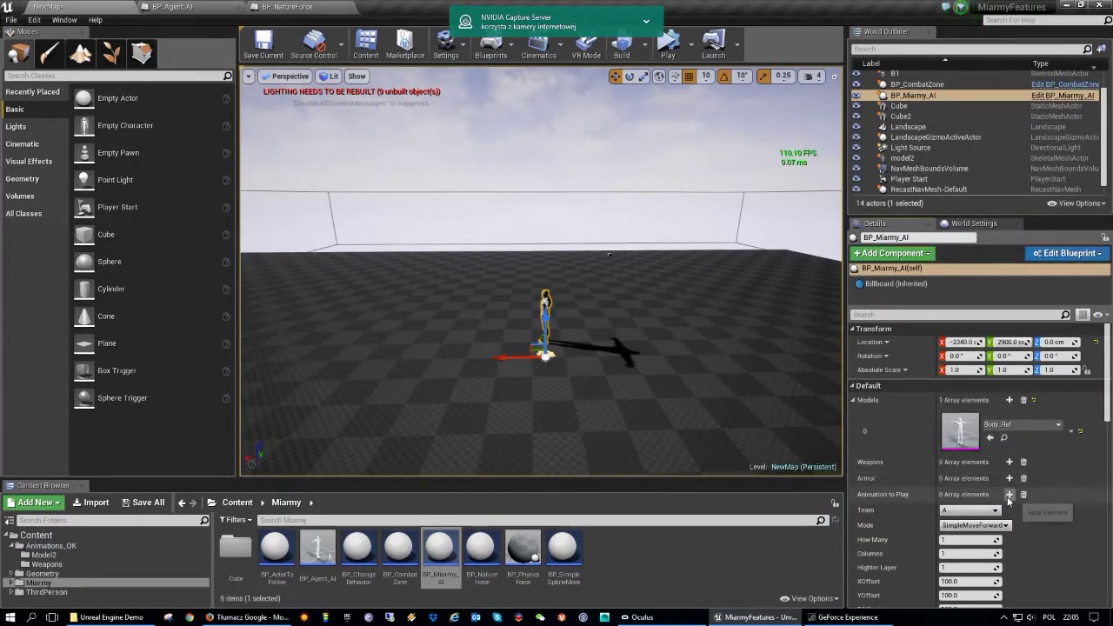
Add an Animation to Play entry set to the Run_05 running animation.
left_click(1009, 494)
left_click(1026, 532)
scroll(1000, 439, "down", 5)
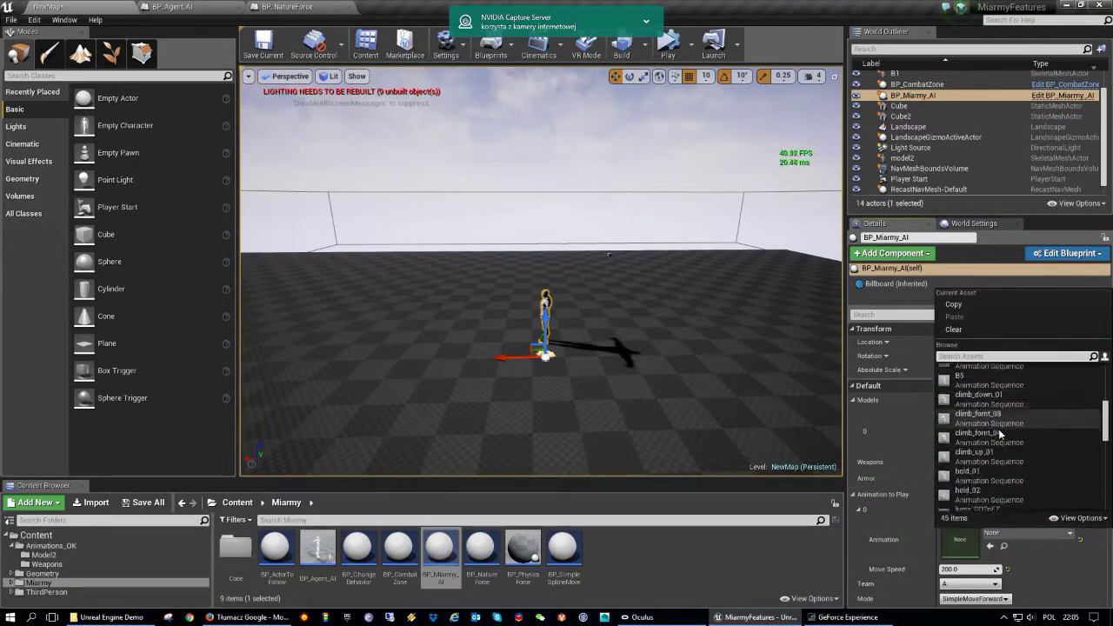
scroll(998, 427, "down", 5)
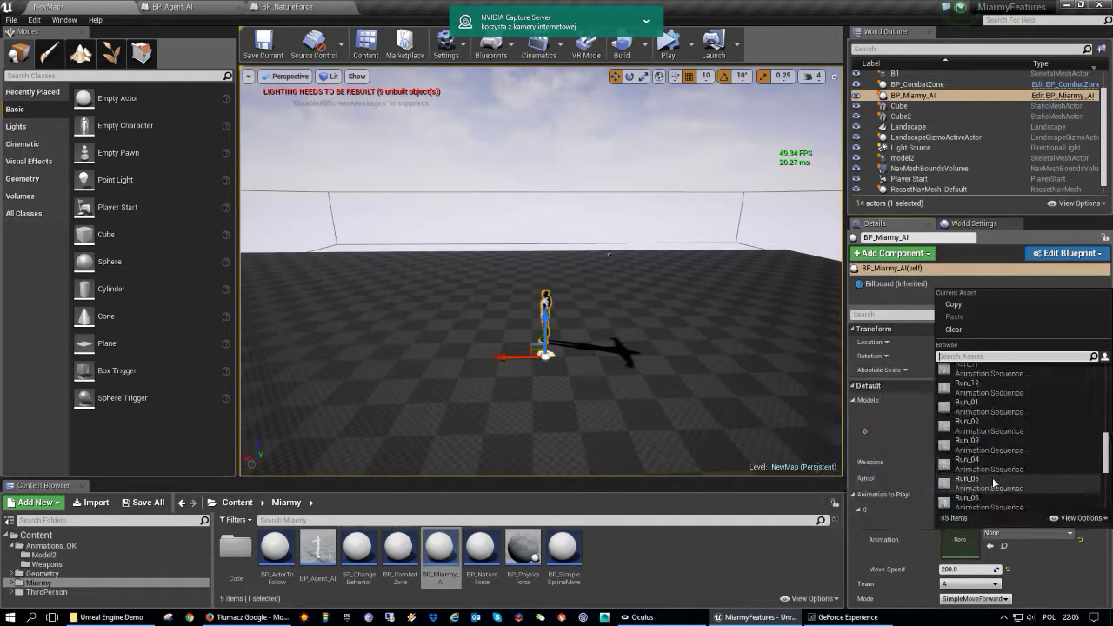
left_click(992, 478)
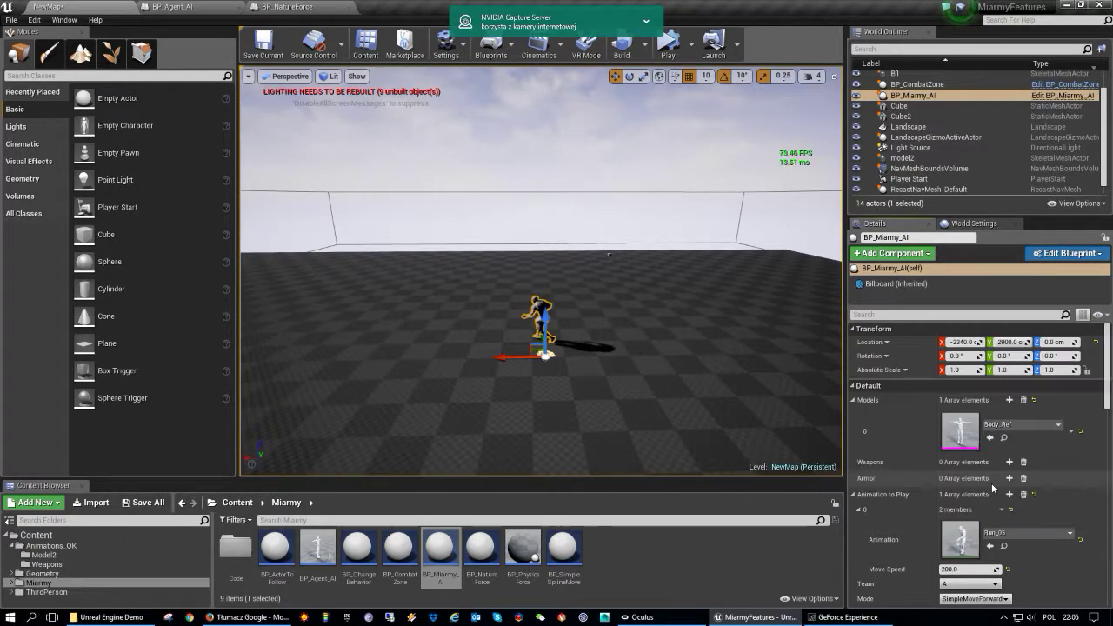
Preview the runner in a quick simulation, then move the crowd actor to X -2880.
left_click(670, 48)
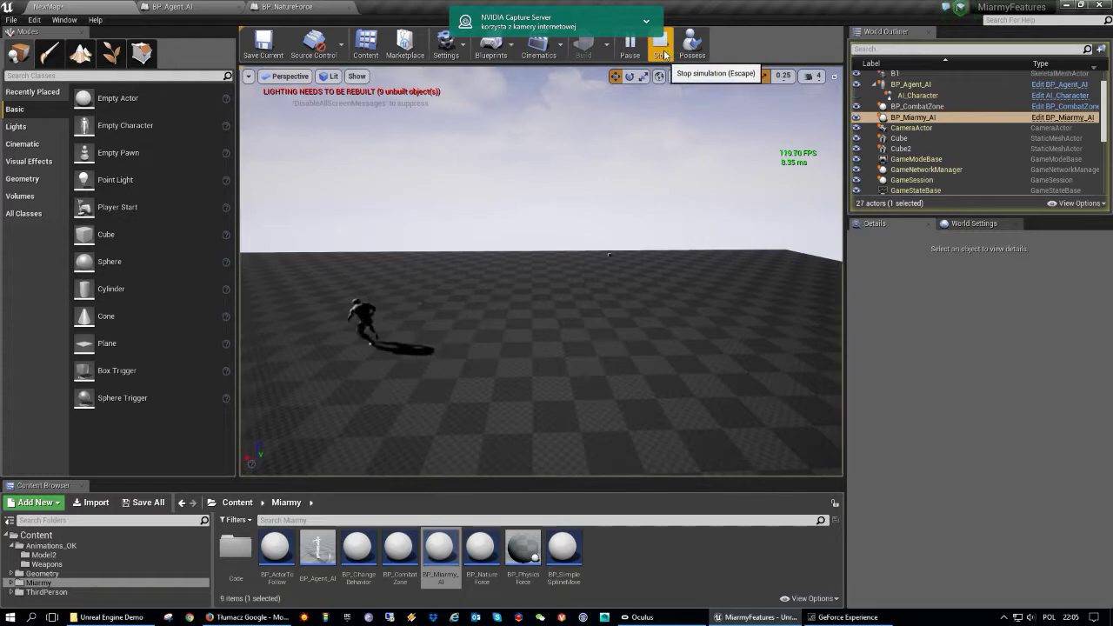
left_click(663, 50)
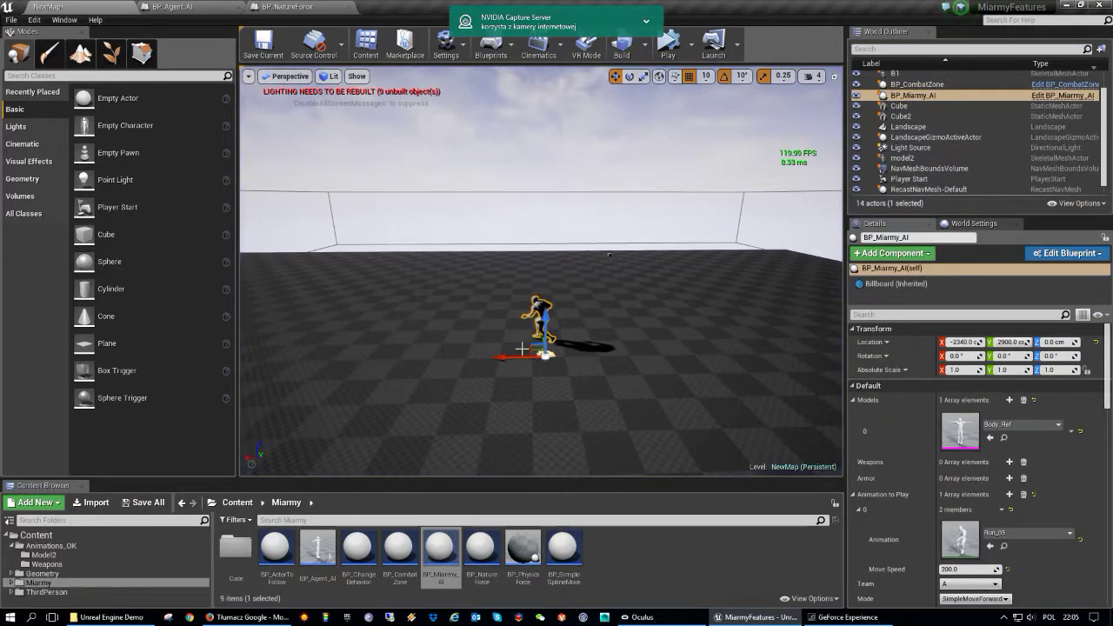
left_click_drag(522, 349, 698, 352)
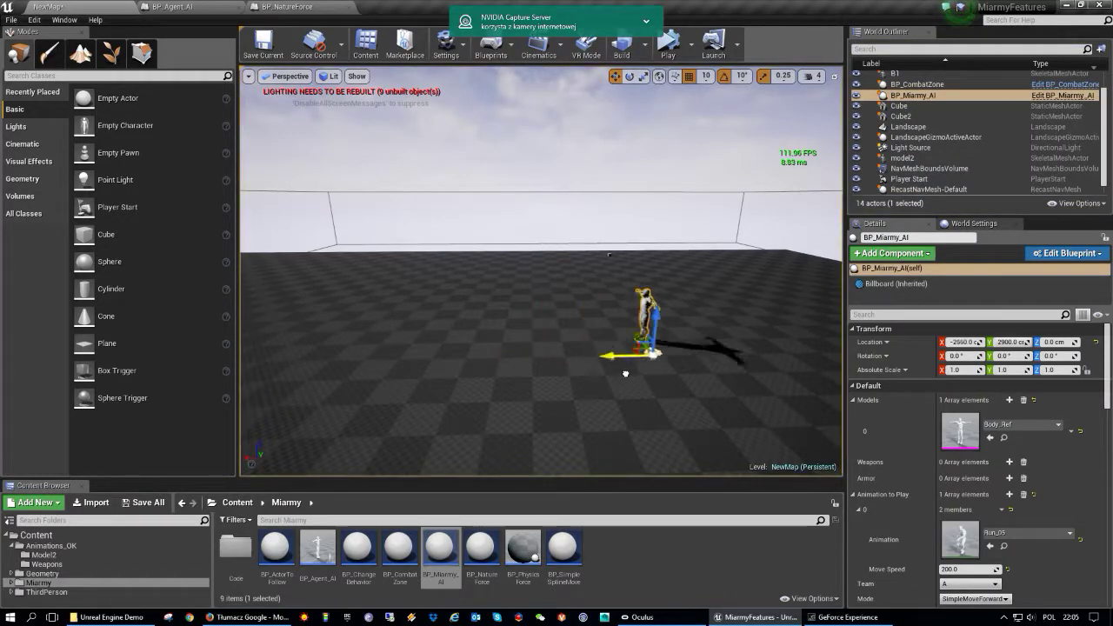
Try the Run_06 animation, then switch the entry back to Run_05.
left_click(1003, 534)
left_click(1000, 486)
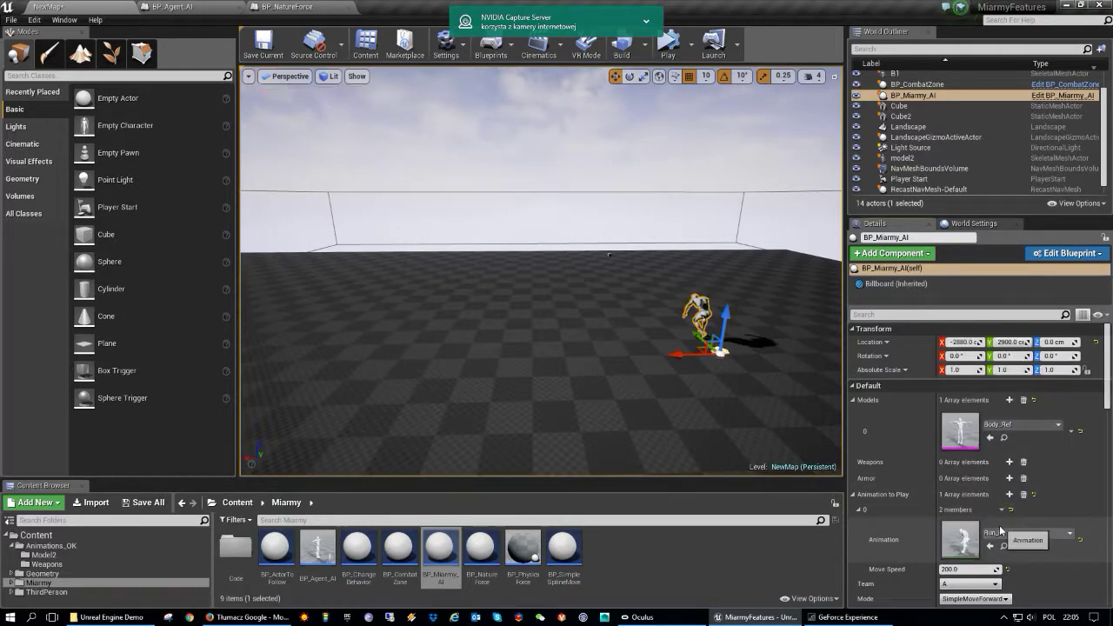
left_click(1000, 531)
left_click(1008, 420)
scroll(963, 516, "down", 3)
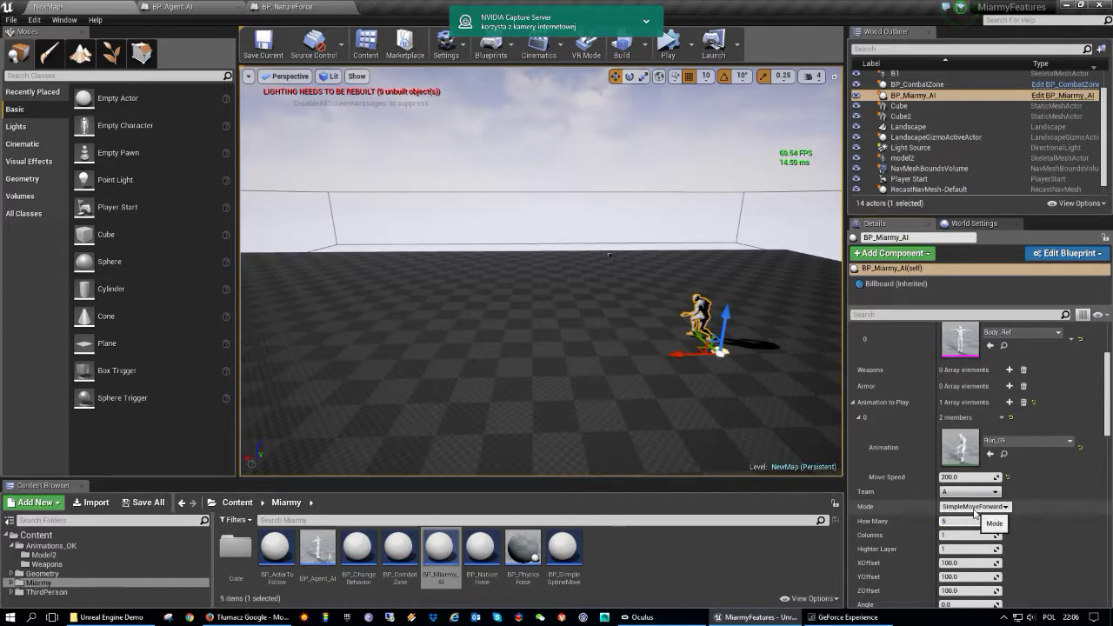
Set How Many to 40, Columns to 8 and XOffset to 150 on the crowd actor.
type("0")
key("Return")
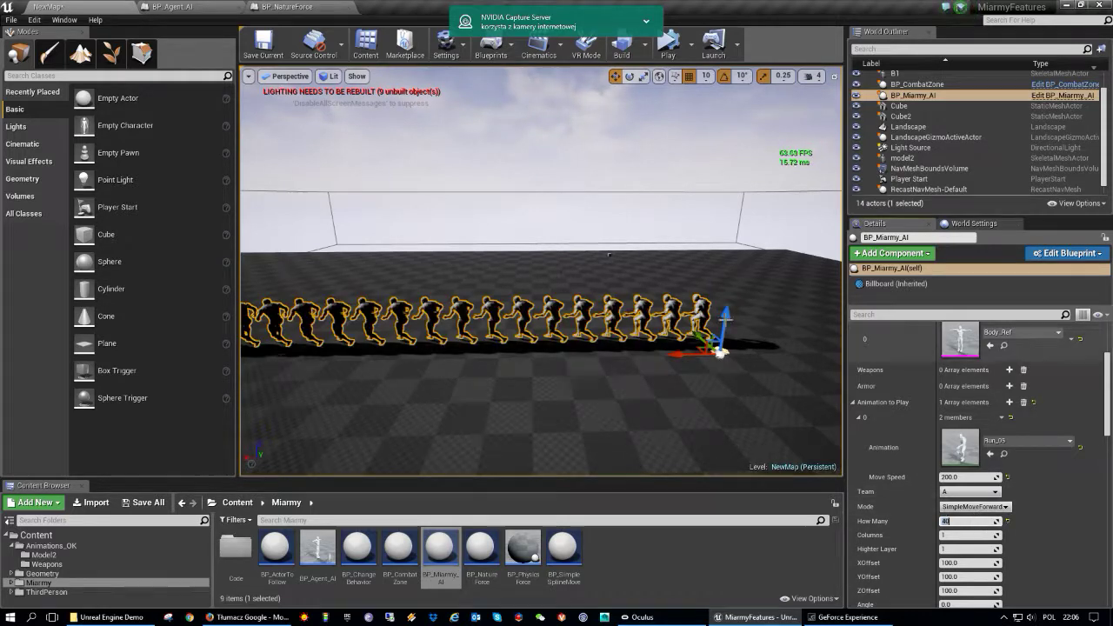
right_click_drag(539, 347, 609, 348)
scroll(670, 356, "down", 3)
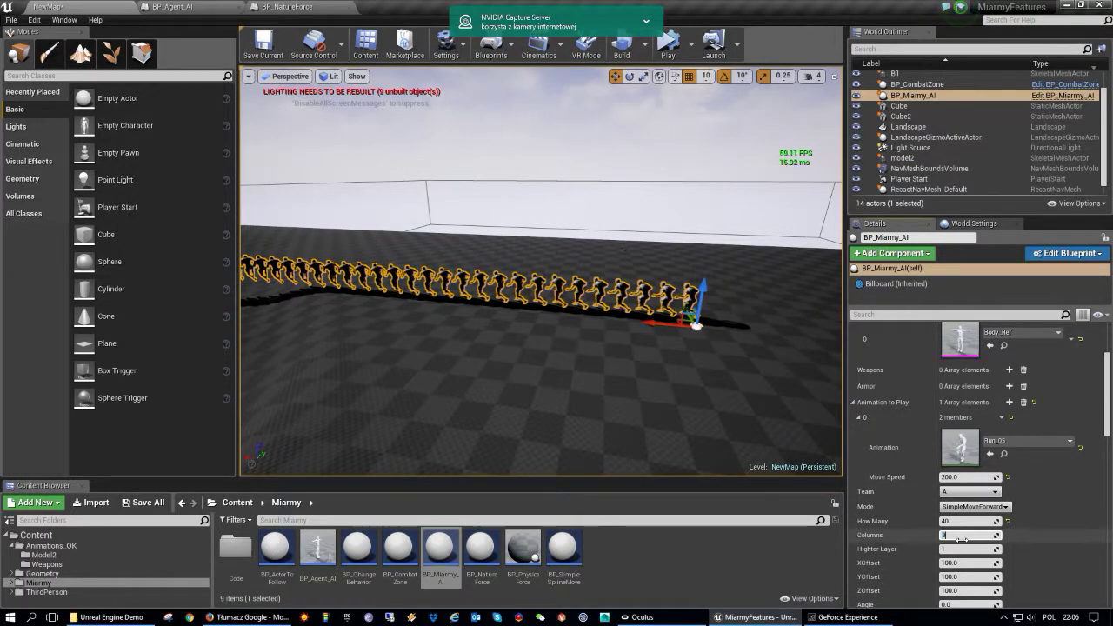
key("Return")
mouse_move(691, 399)
left_mouse_down()
mouse_move(669, 365)
mouse_move(538, 377)
mouse_move(609, 374)
left_mouse_up()
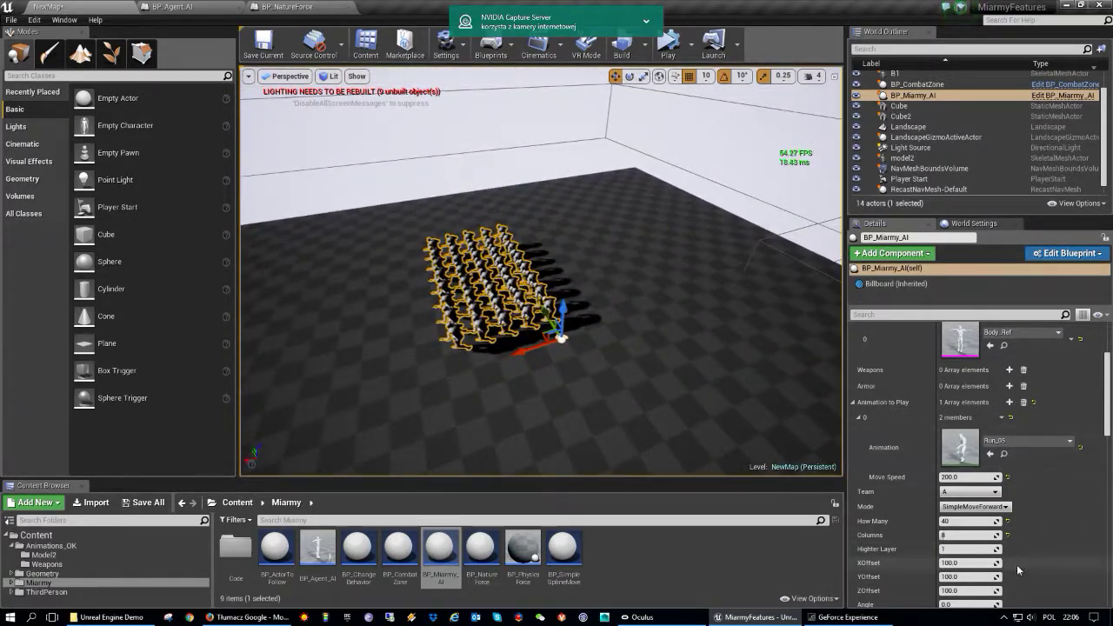
scroll(1017, 564, "down", 2)
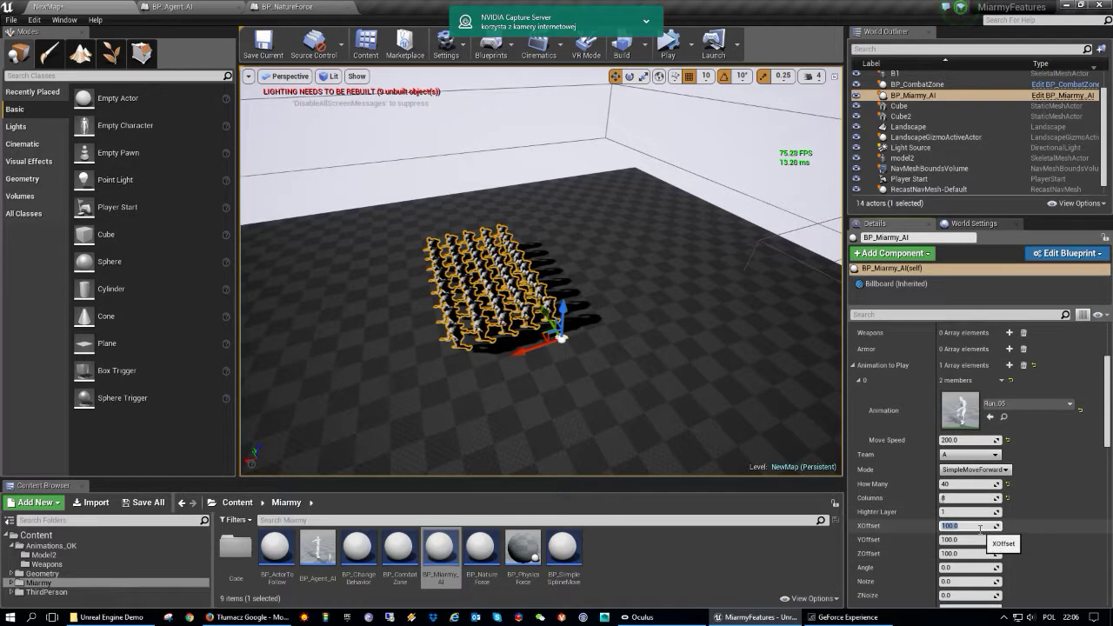
type("150")
key("Return")
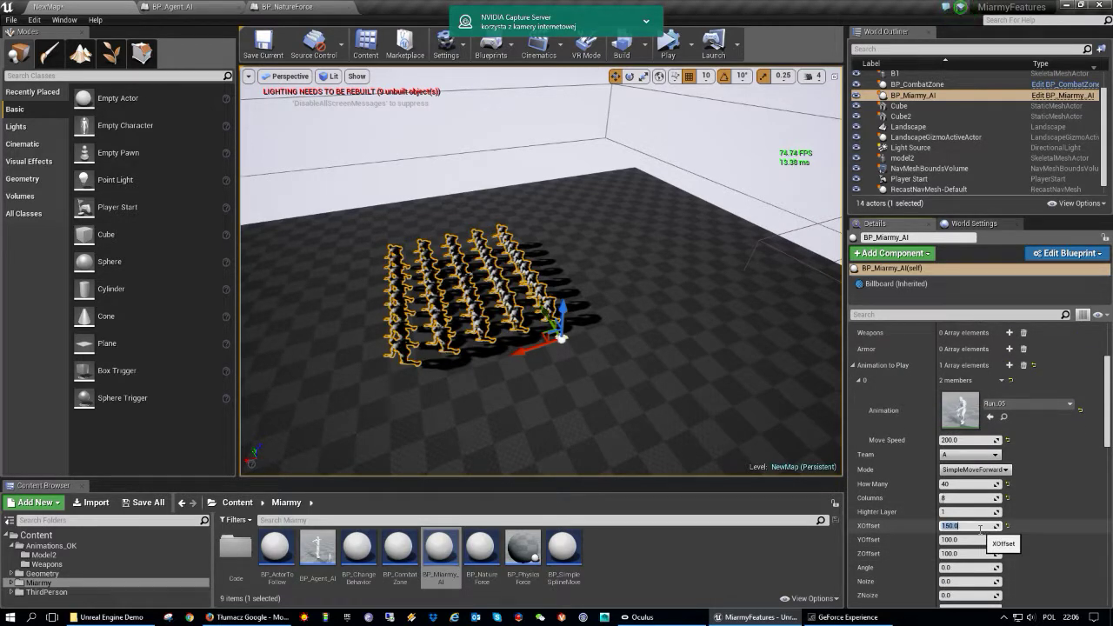
left_click_drag(717, 445, 679, 409)
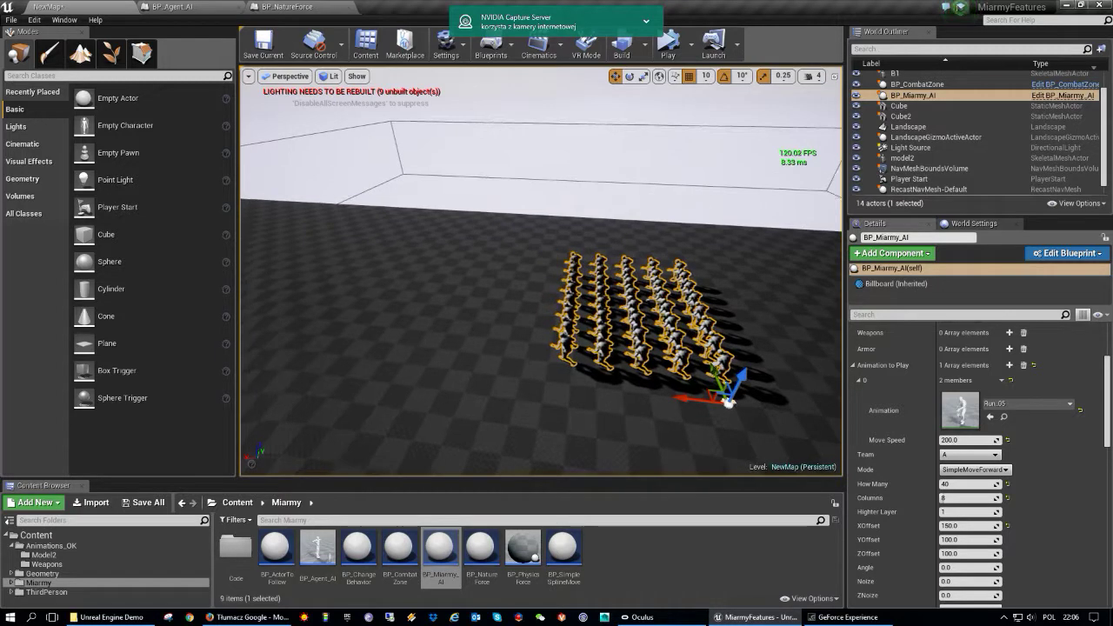
scroll(956, 518, "down", 4)
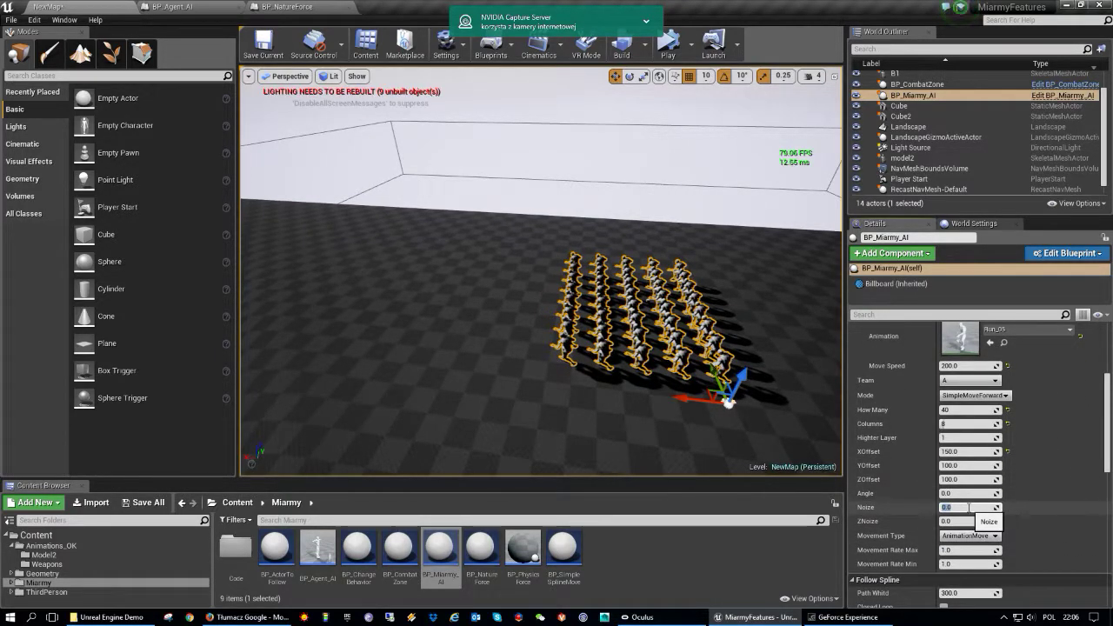
Set Noize to 70 to scatter the 40 runners, then preview them in a simulation.
type("70")
key("Return")
mouse_move(609, 365)
right_mouse_down()
mouse_move(574, 348)
mouse_move(609, 356)
right_mouse_up()
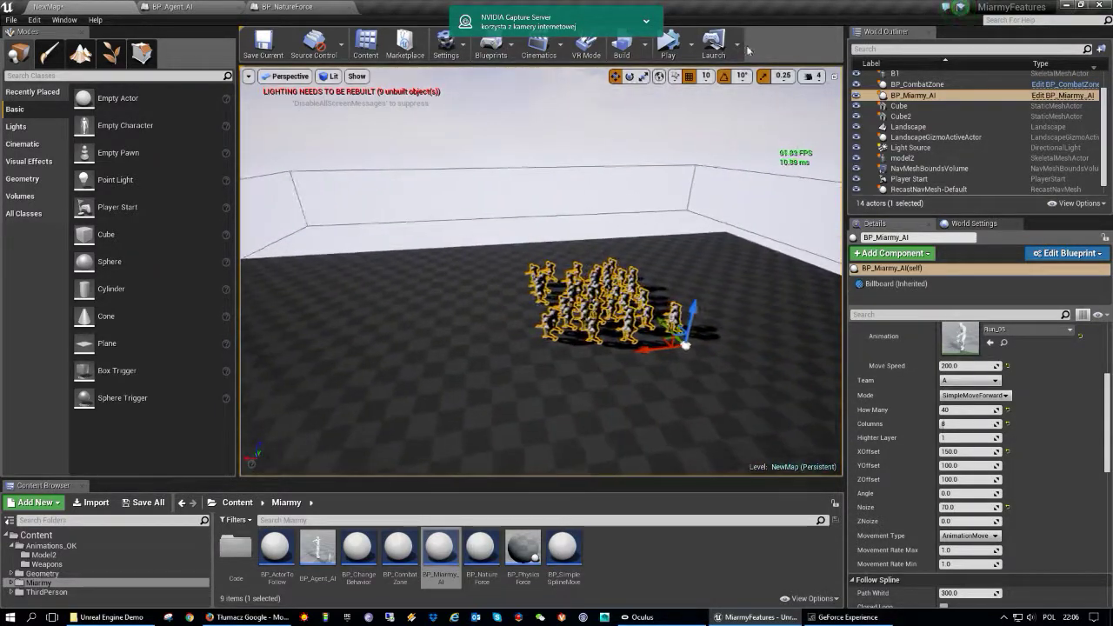
left_click(678, 44)
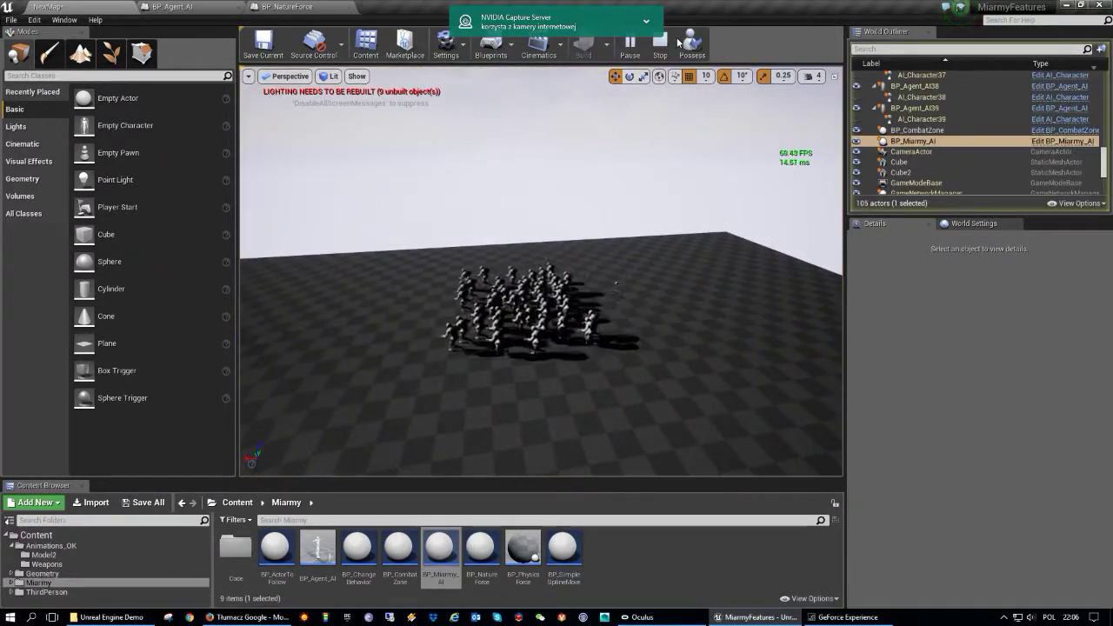
left_click(668, 45)
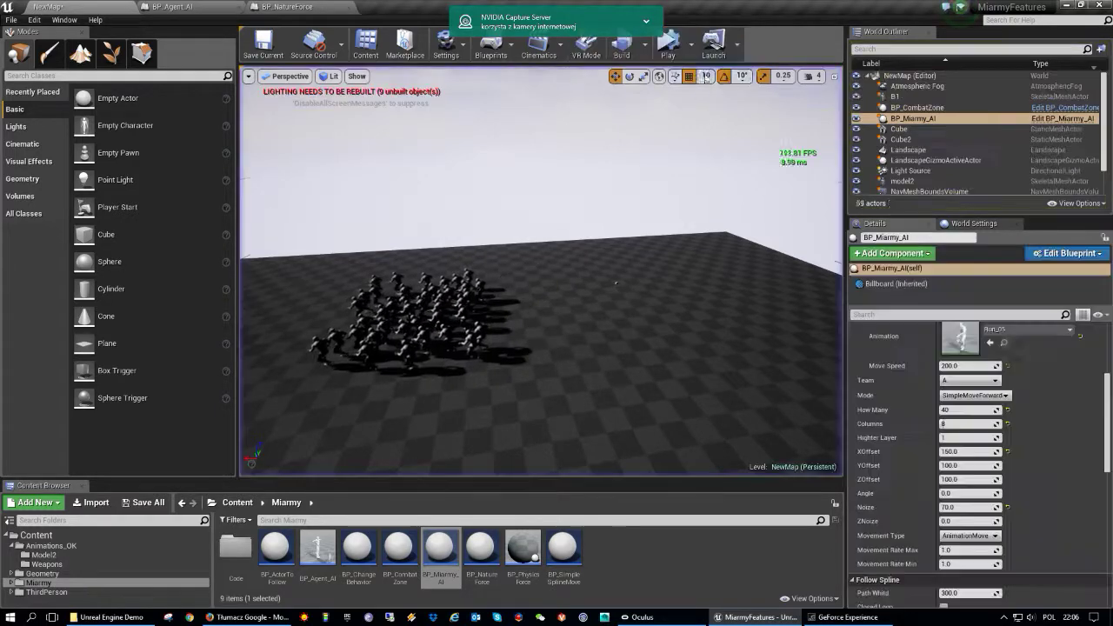
type("0.7")
Set Movement Rate Min to 0.7 and run a test simulation of the varied-speed runners.
double_click(978, 562)
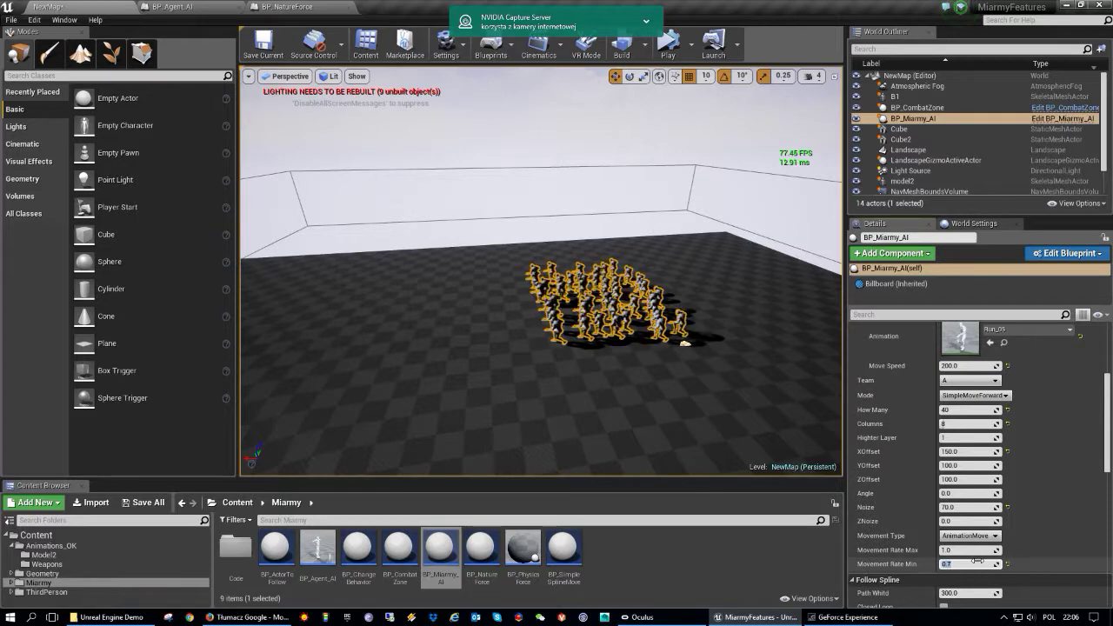
left_click(665, 47)
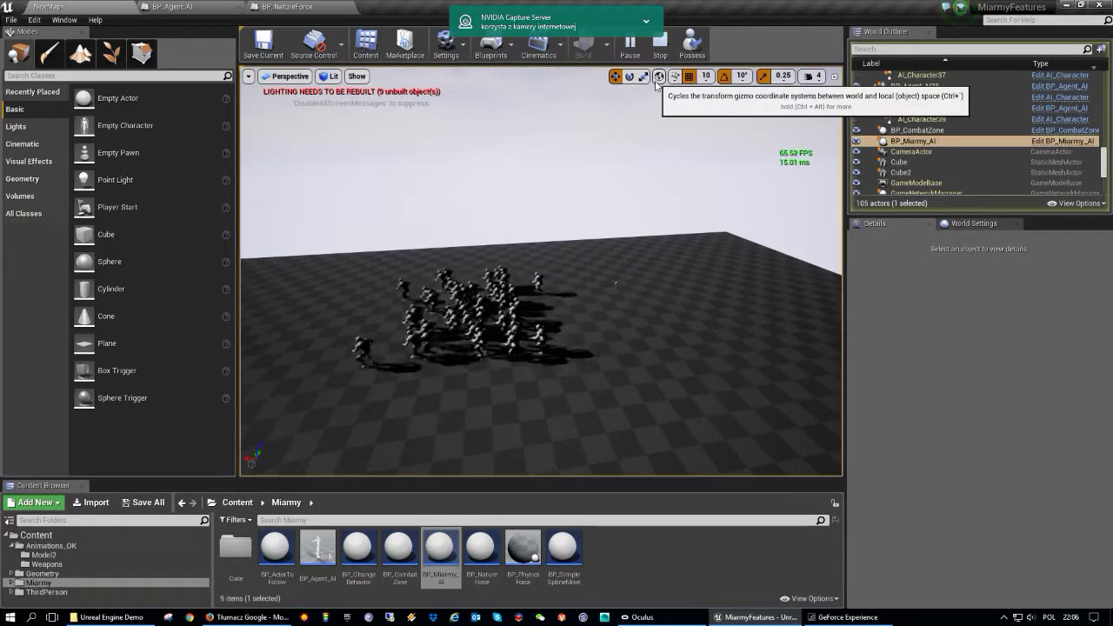
left_click(658, 48)
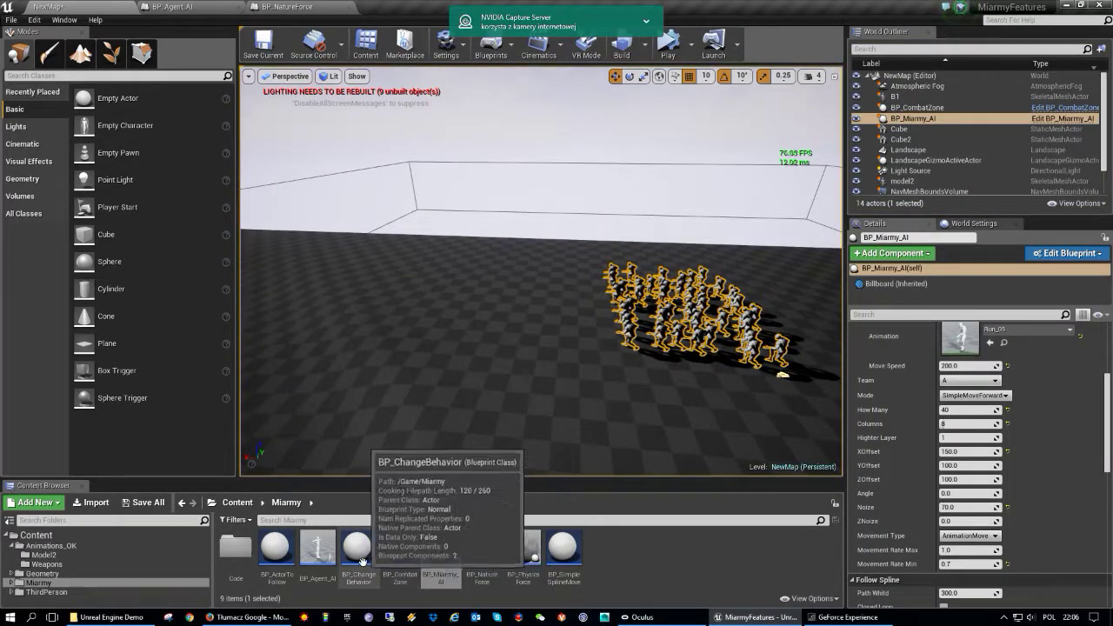
Place a BP_NatureForce volume in the level near the crowd.
left_click(489, 532)
left_click_drag(490, 527, 510, 303)
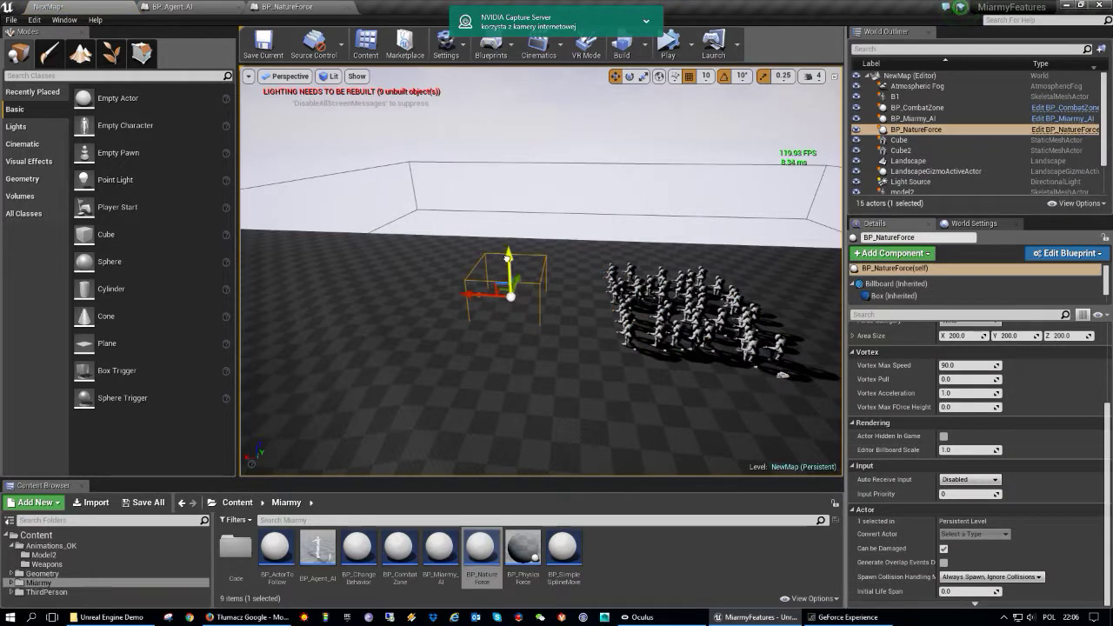
scroll(1029, 488, "up", 5)
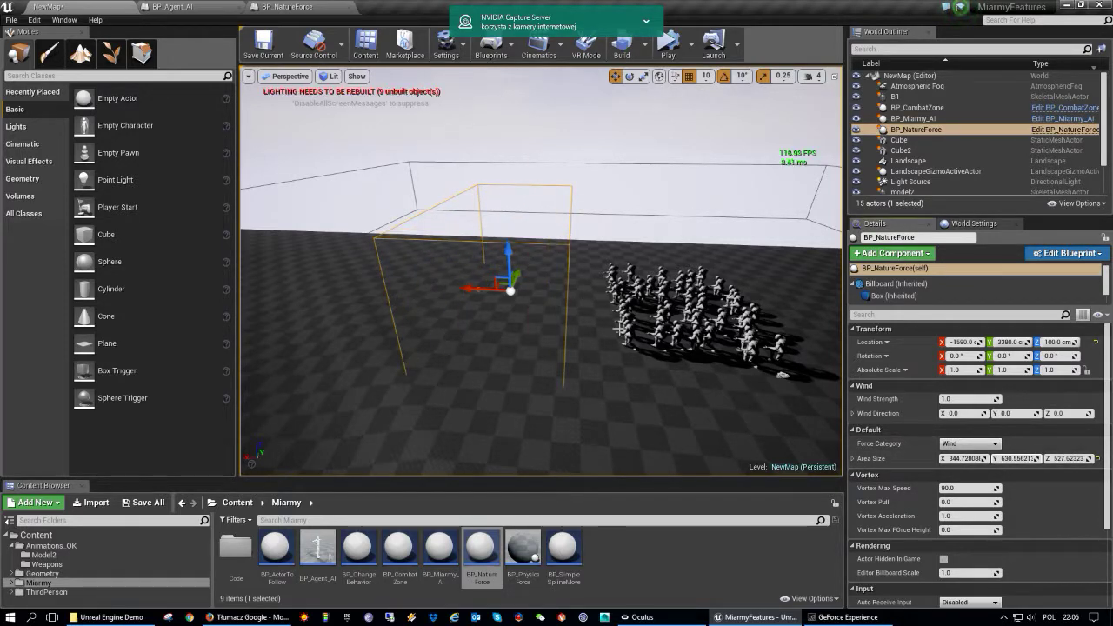
Lift the NatureForce volume to about Z 430 cm and focus the view on it.
right_click_drag(621, 327, 621, 327)
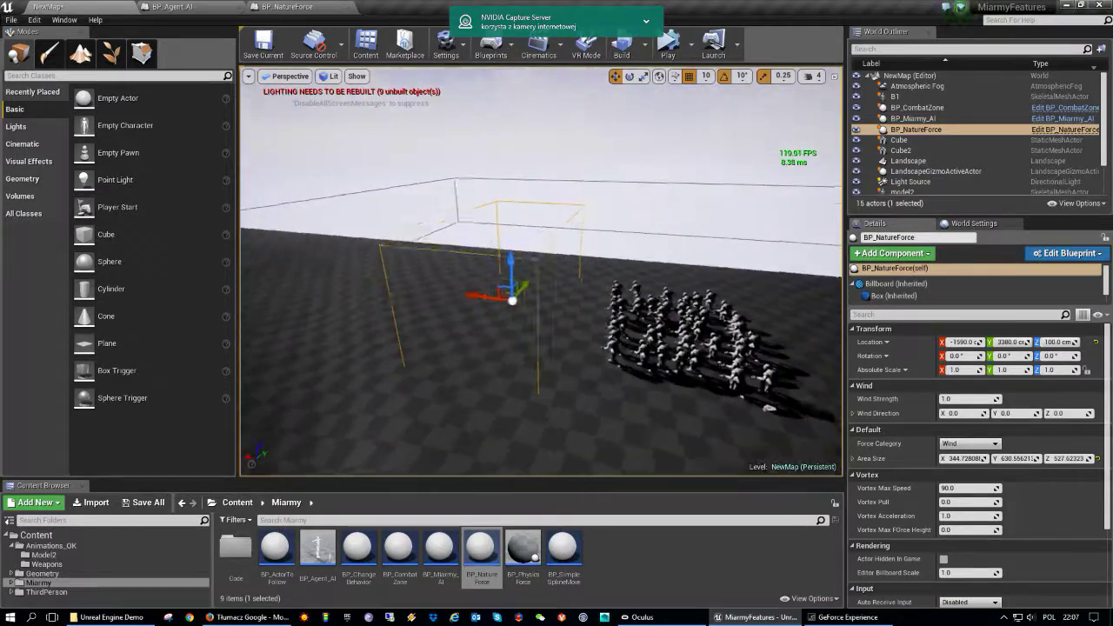
right_click_drag(570, 295, 569, 296)
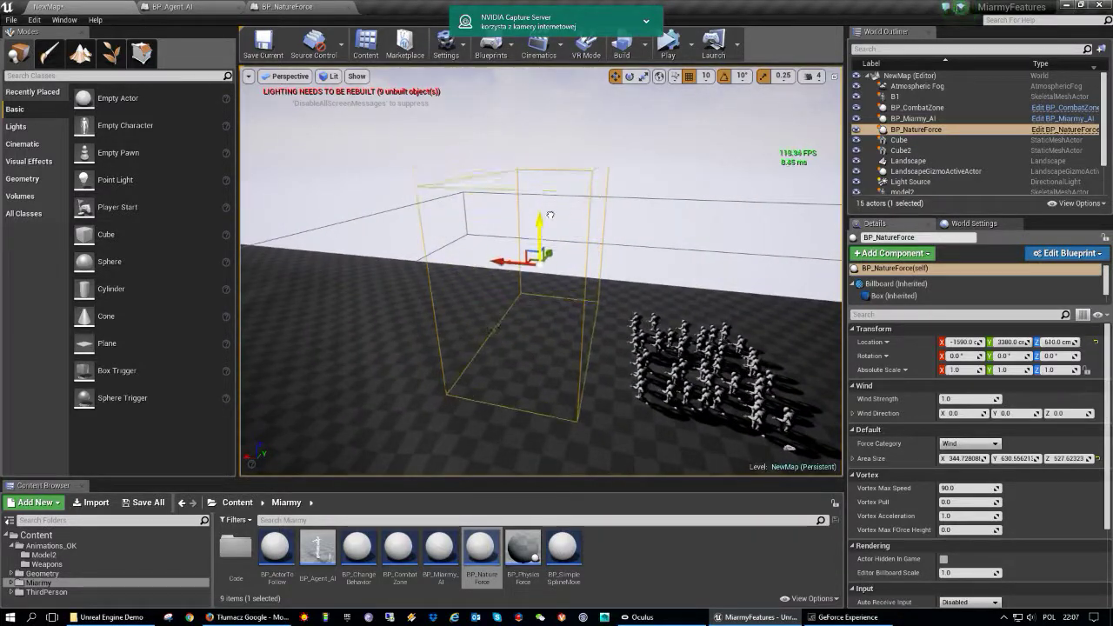
right_click_drag(557, 255, 557, 255)
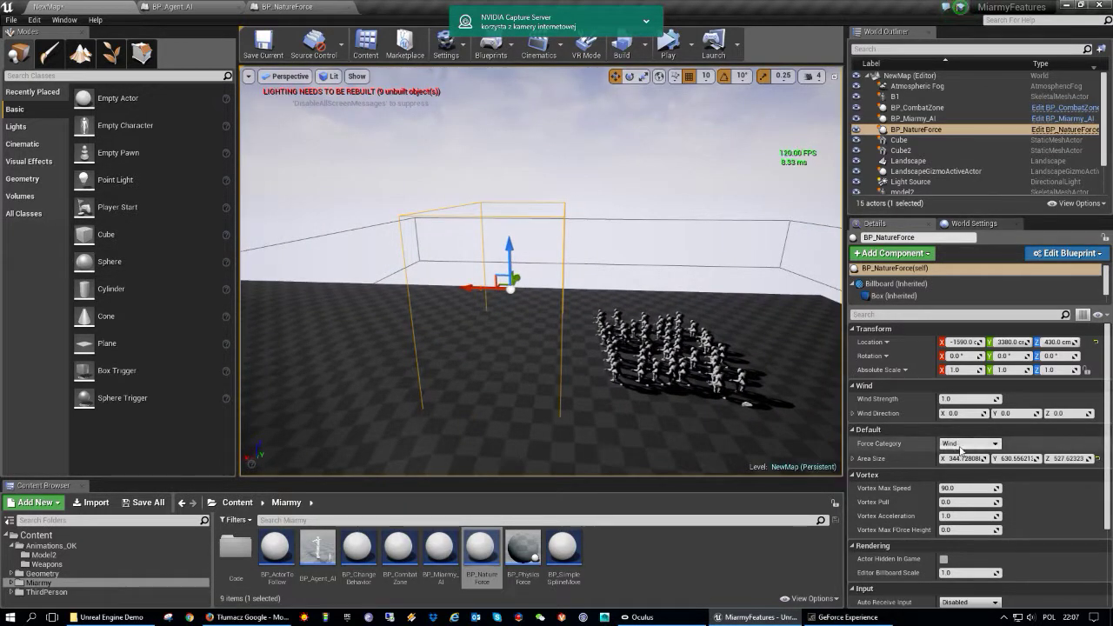
key("f")
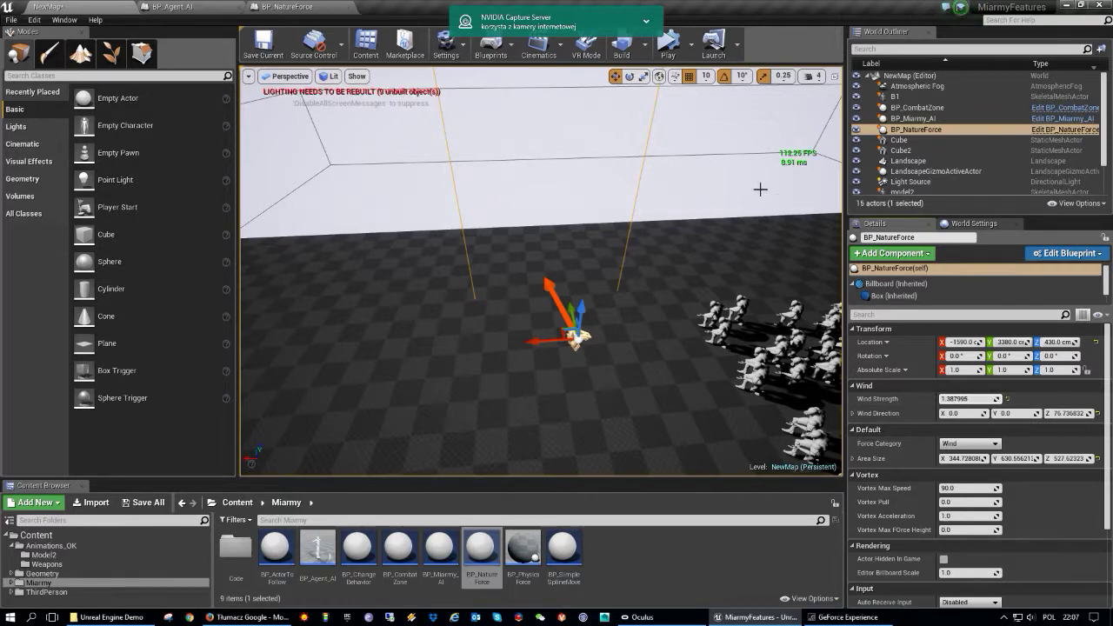
Test the wind on the crowd, raise Wind Strength to 2.84, and simulate again.
left_click(669, 46)
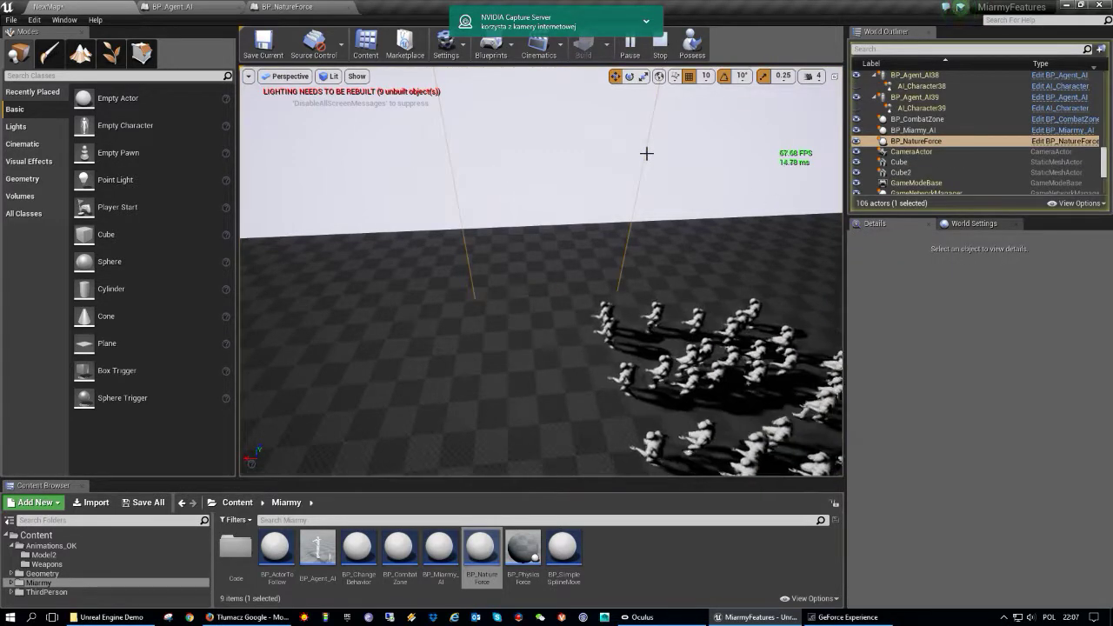
key("Escape")
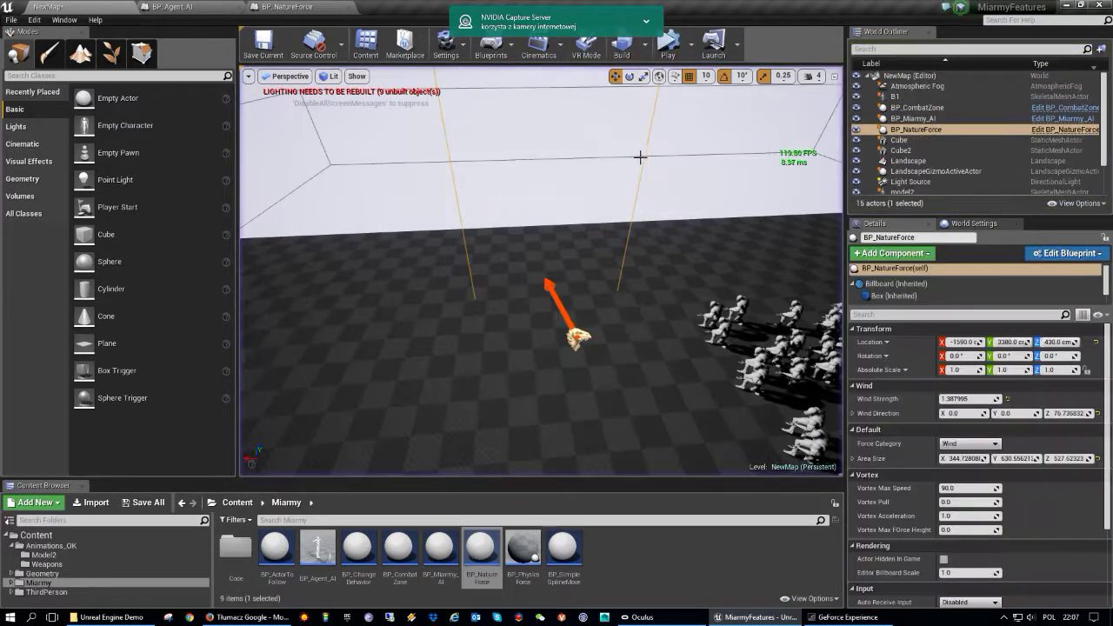
left_click_drag(969, 399, 908, 365)
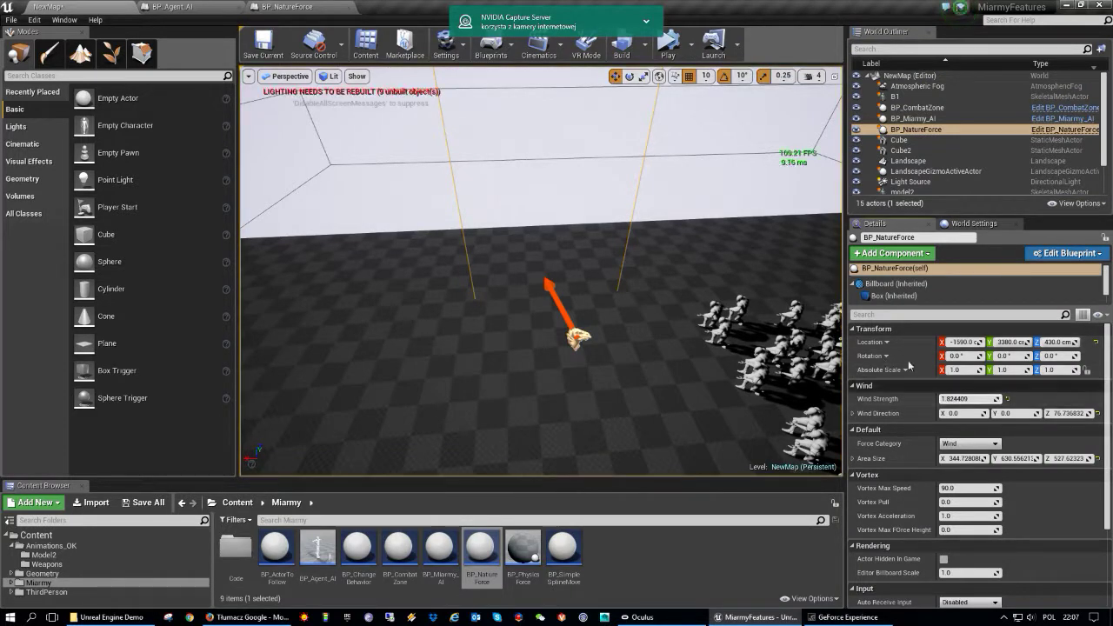
key("alt+p")
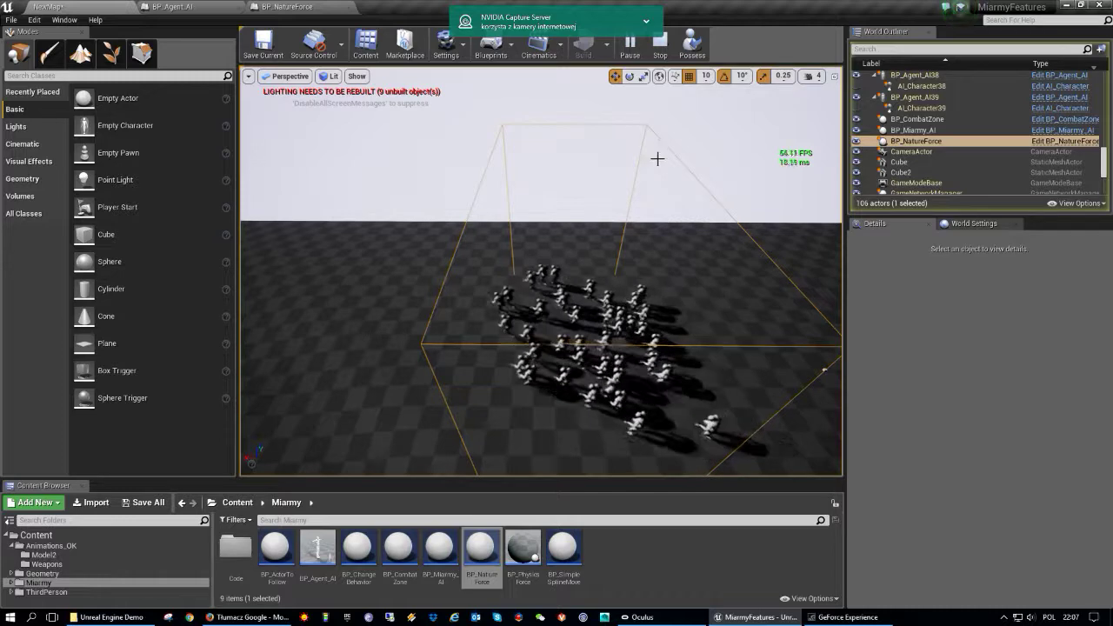
key("Escape")
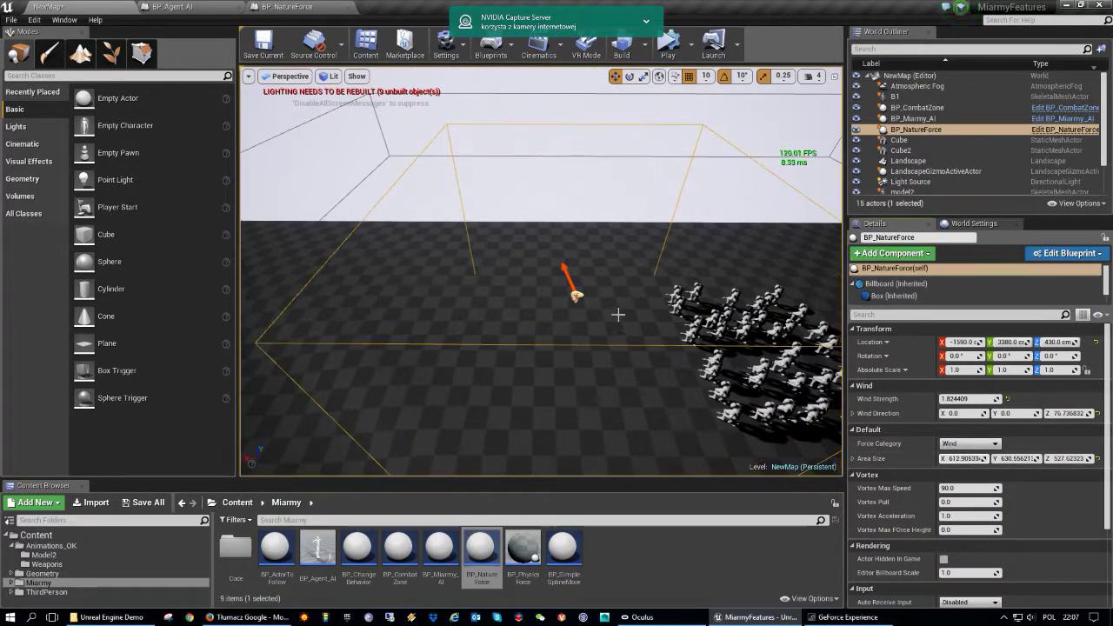
Slide the force volume along X to -1340 and re-simulate to check the wind effect.
left_click_drag(538, 294, 503, 295)
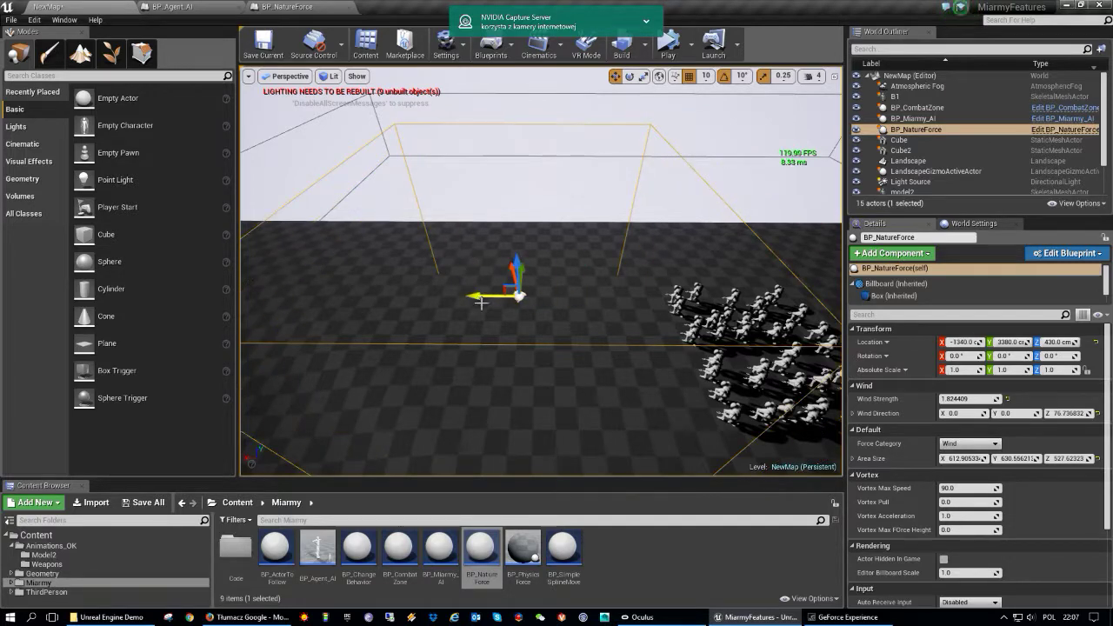
left_click(666, 45)
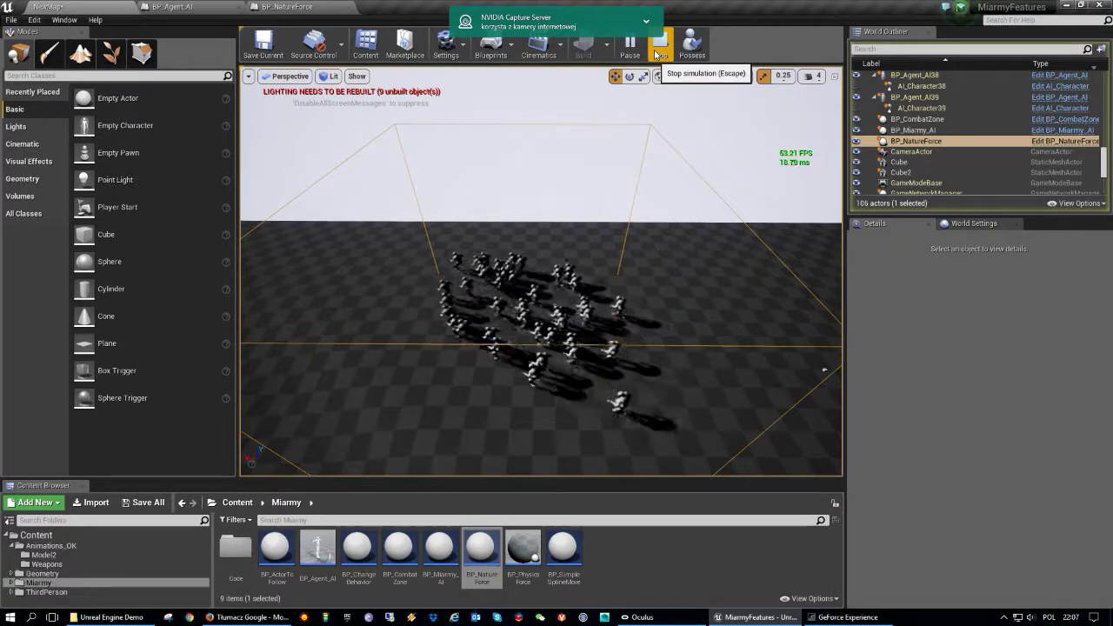
left_click(656, 51)
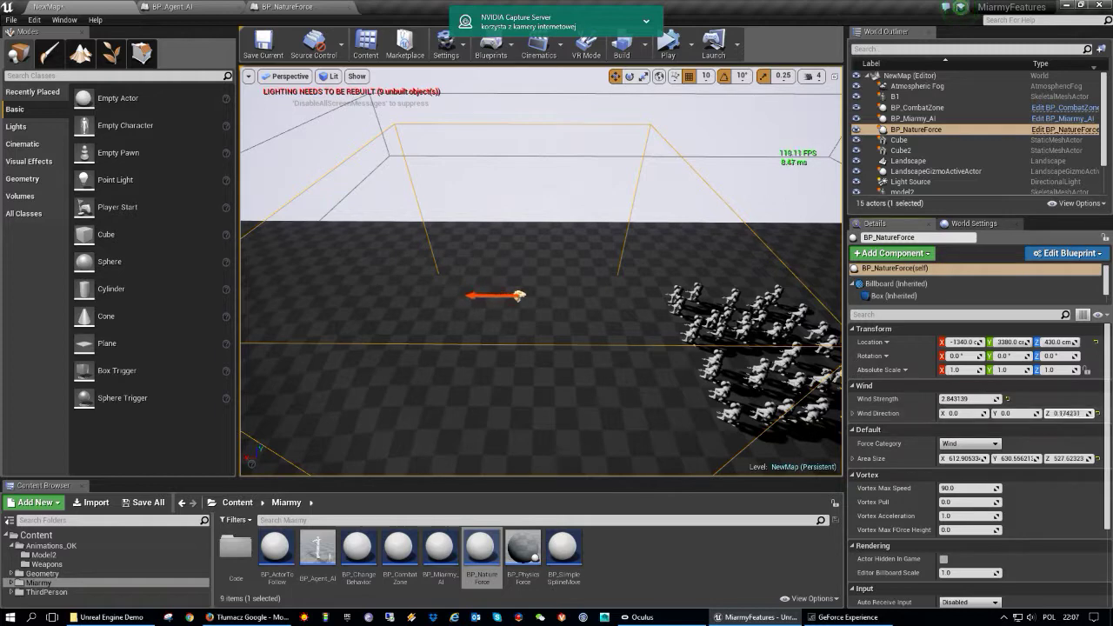
left_click(675, 51)
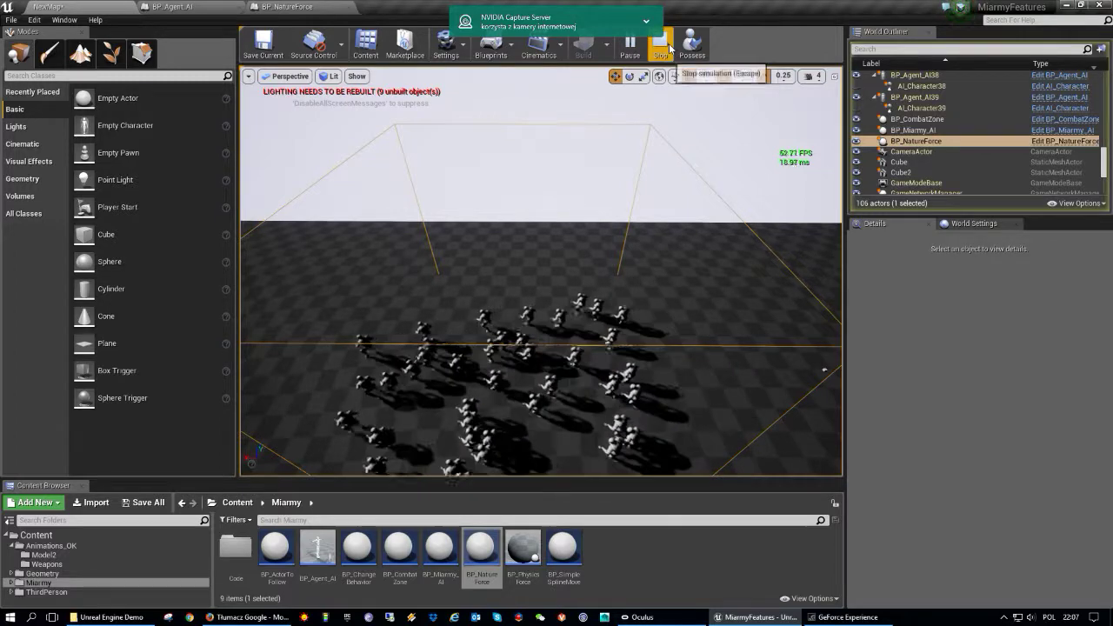
left_click(676, 50)
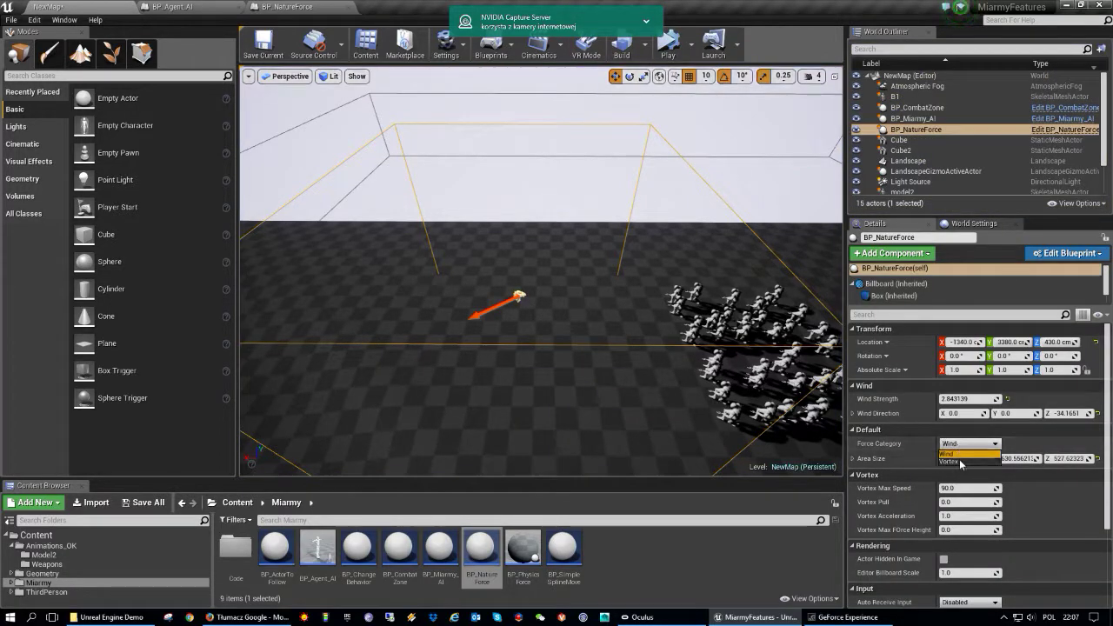
Frame the volume and crowd together, then simulate the runners under the Vortex force.
right_click_drag(539, 348, 487, 330)
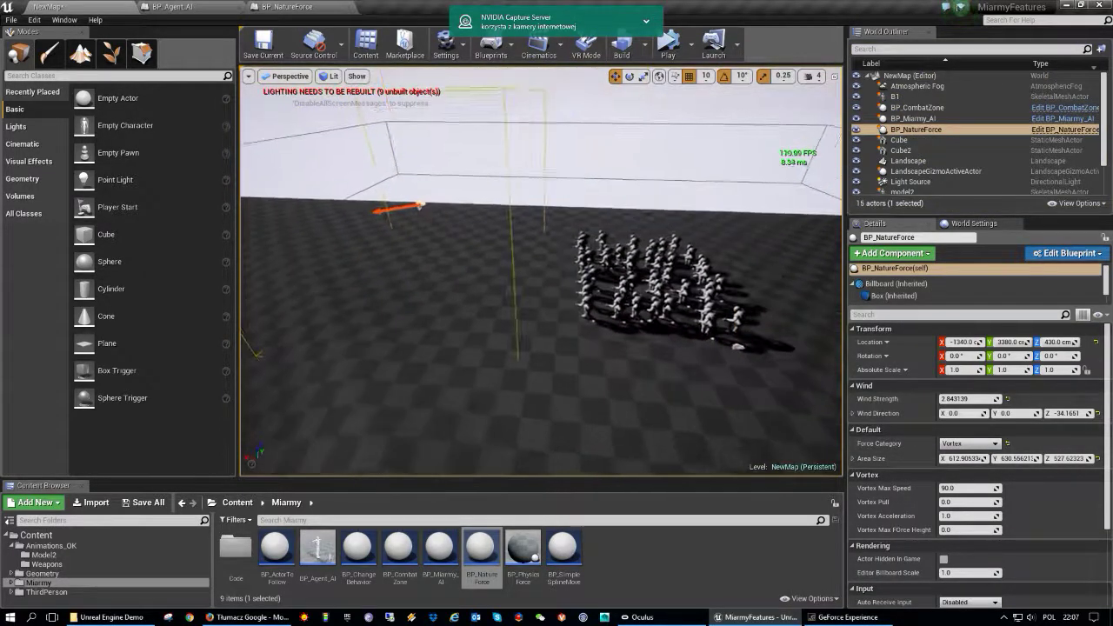
right_click_drag(712, 323, 711, 324)
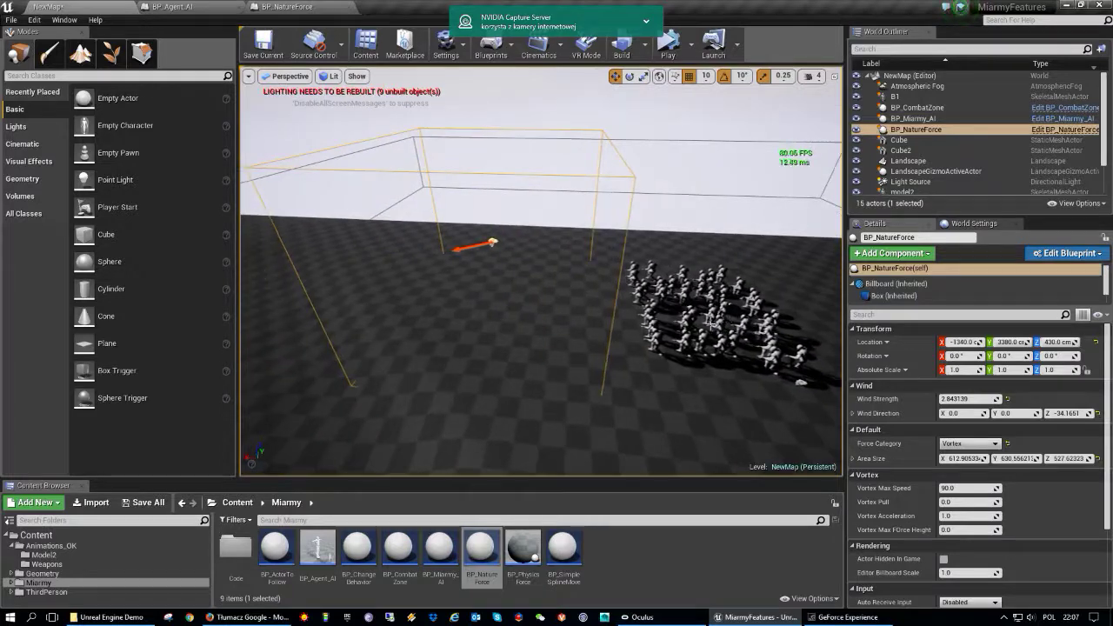
left_click(670, 47)
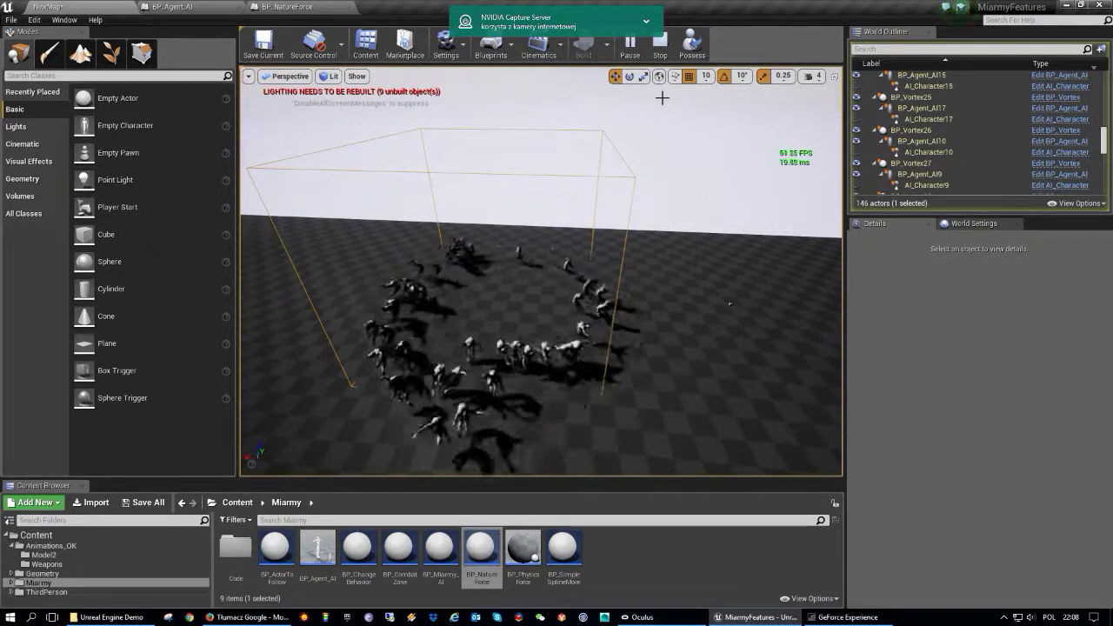
key("Escape")
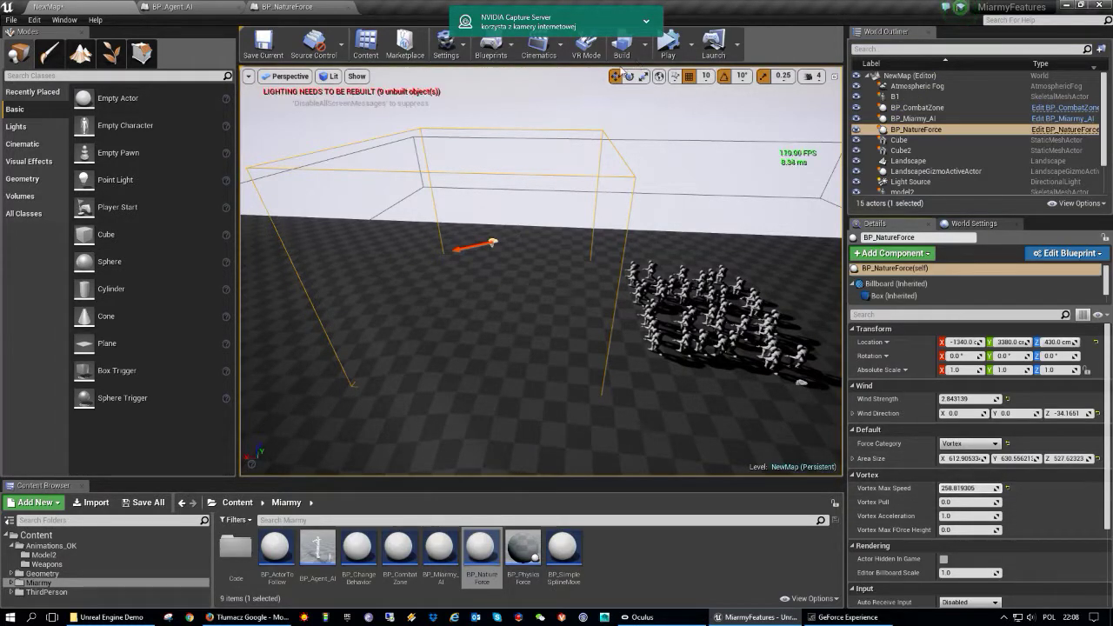
Simulate the vortex, raise Vortex Max Speed to about 349.6, and simulate again.
left_click(668, 44)
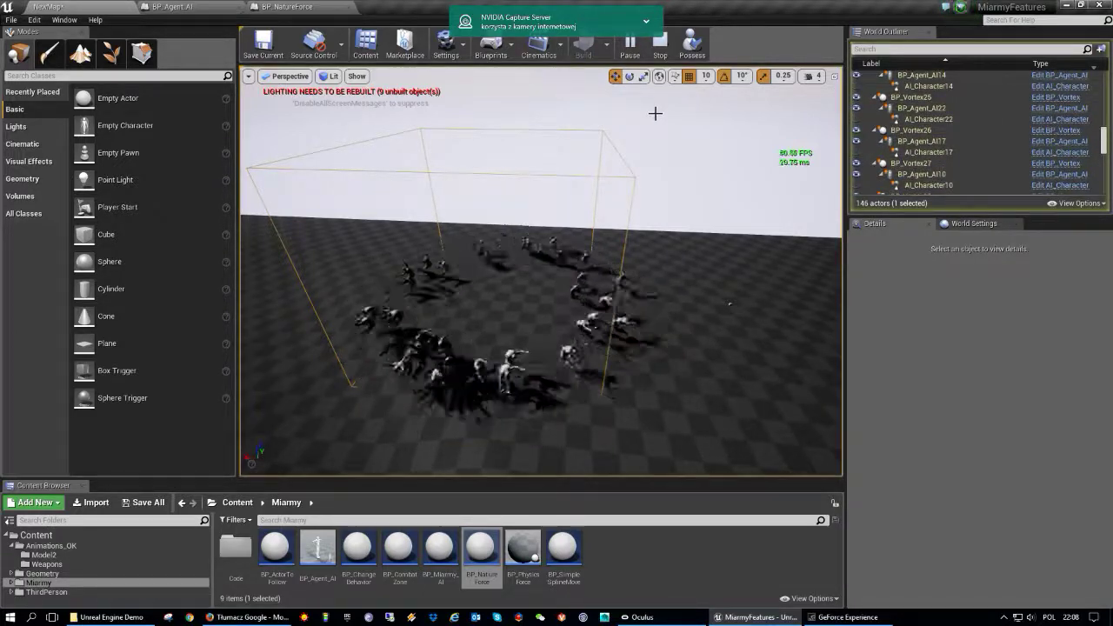
key("Escape")
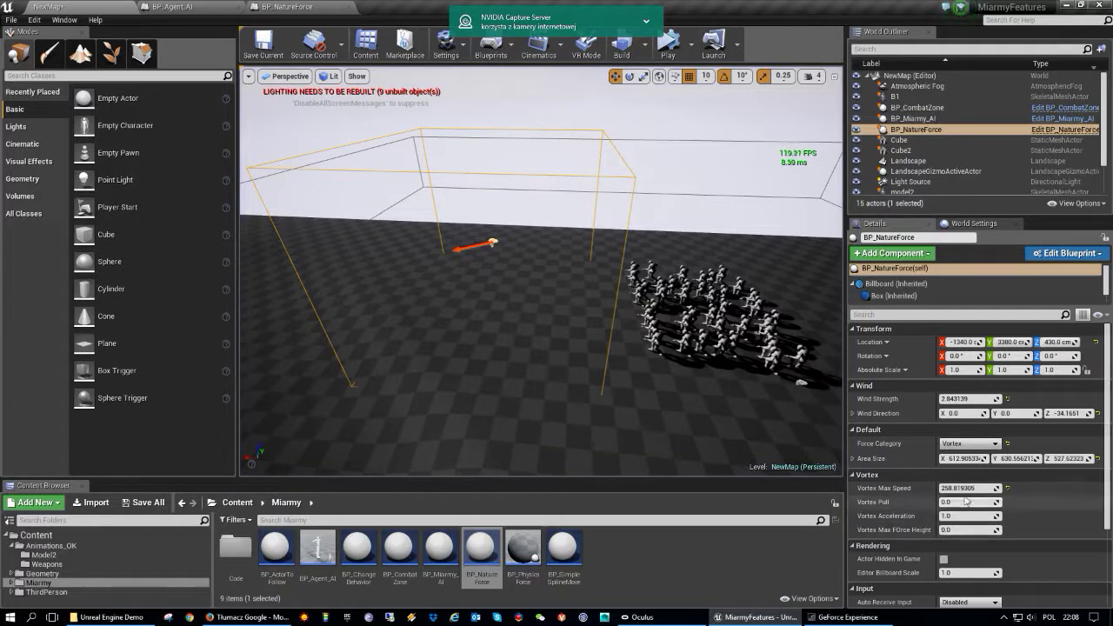
left_click_drag(965, 488, 992, 488)
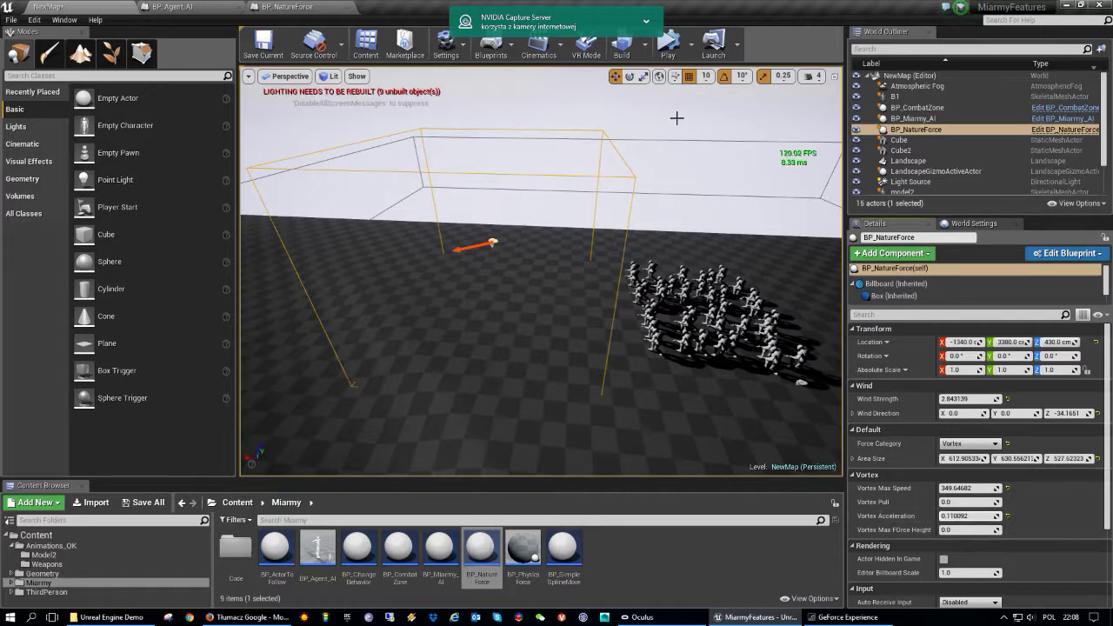
left_click(668, 43)
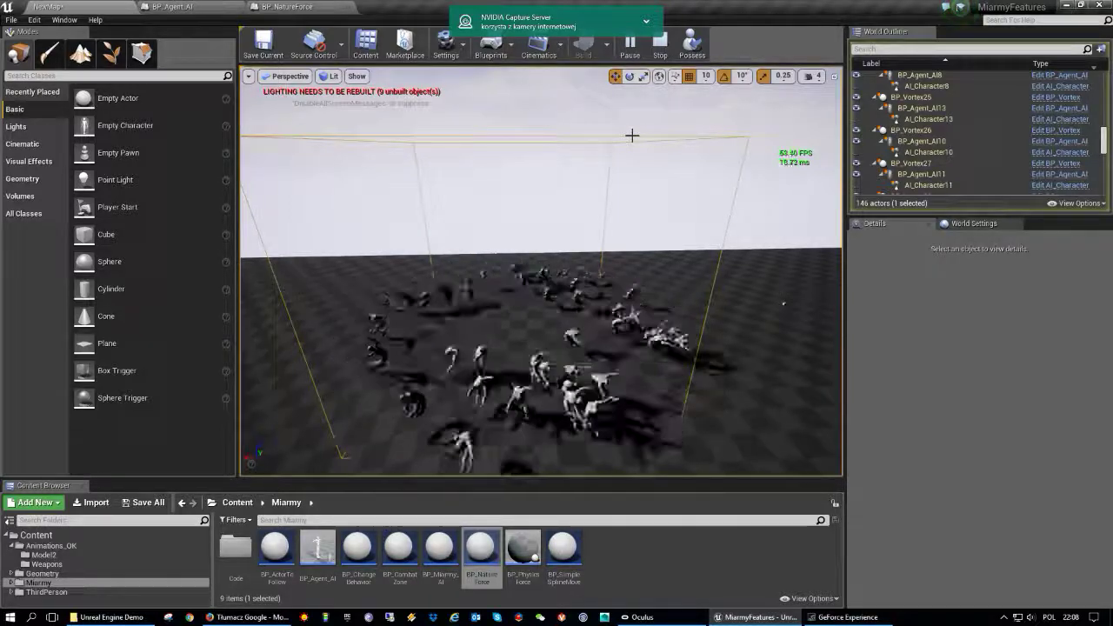
key("Escape")
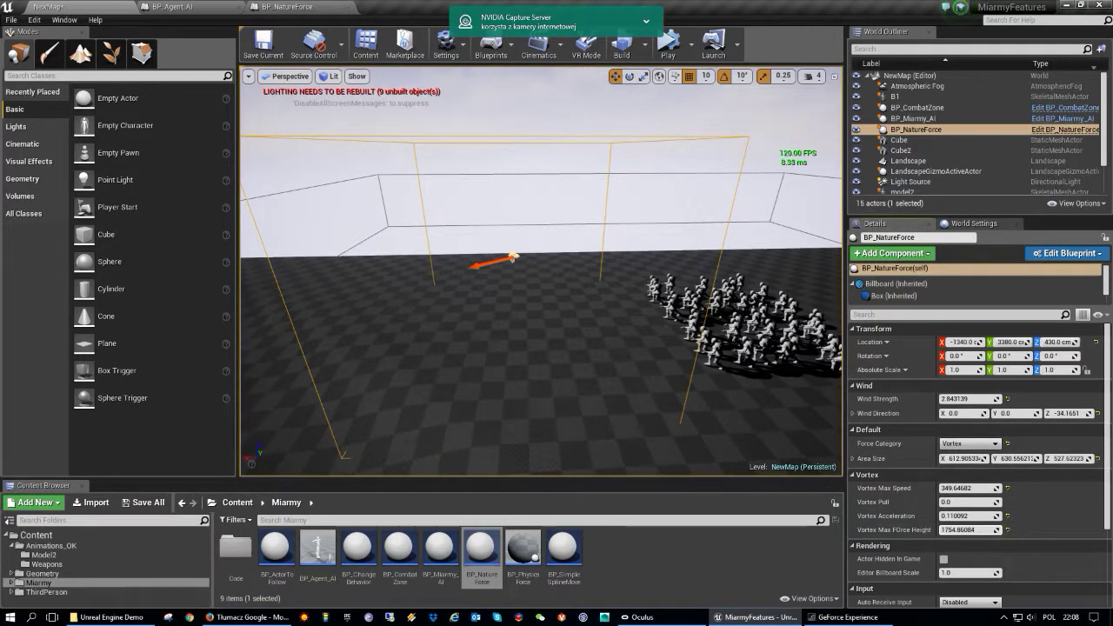
Simulate in a full-window viewport, tilting up to watch the vortex lift the runners.
left_click(670, 59)
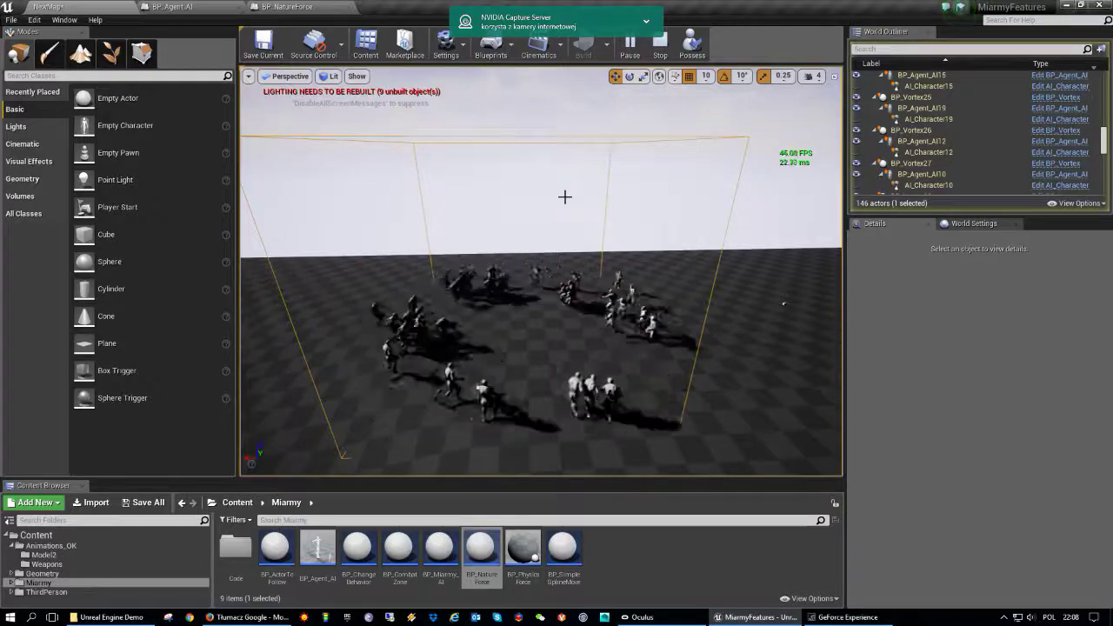
left_click_drag(563, 197, 563, 198)
key("F11")
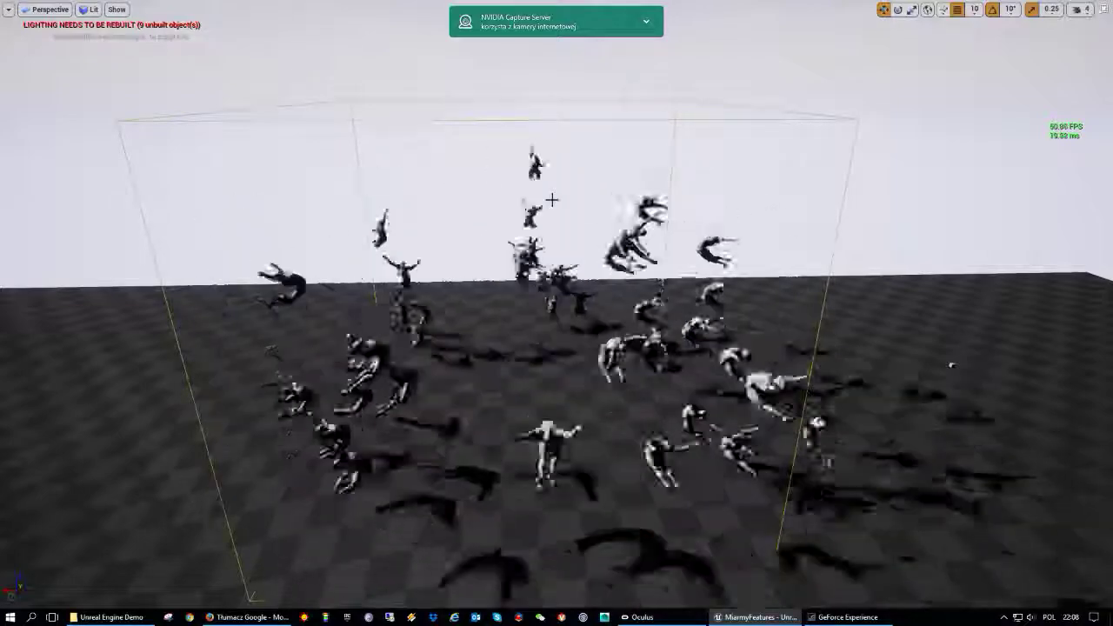
right_click_drag(551, 198, 551, 174)
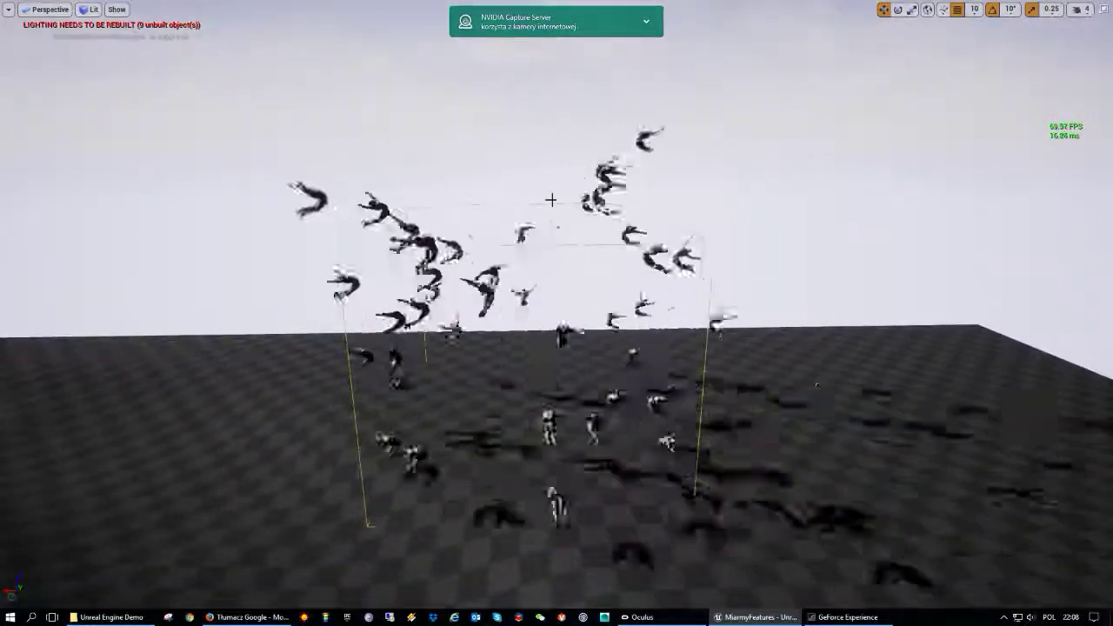
key("Escape")
Restart the simulation so the BP_NatureForce vortex swirls the 40 runners high above the floor.
key("alt+s")
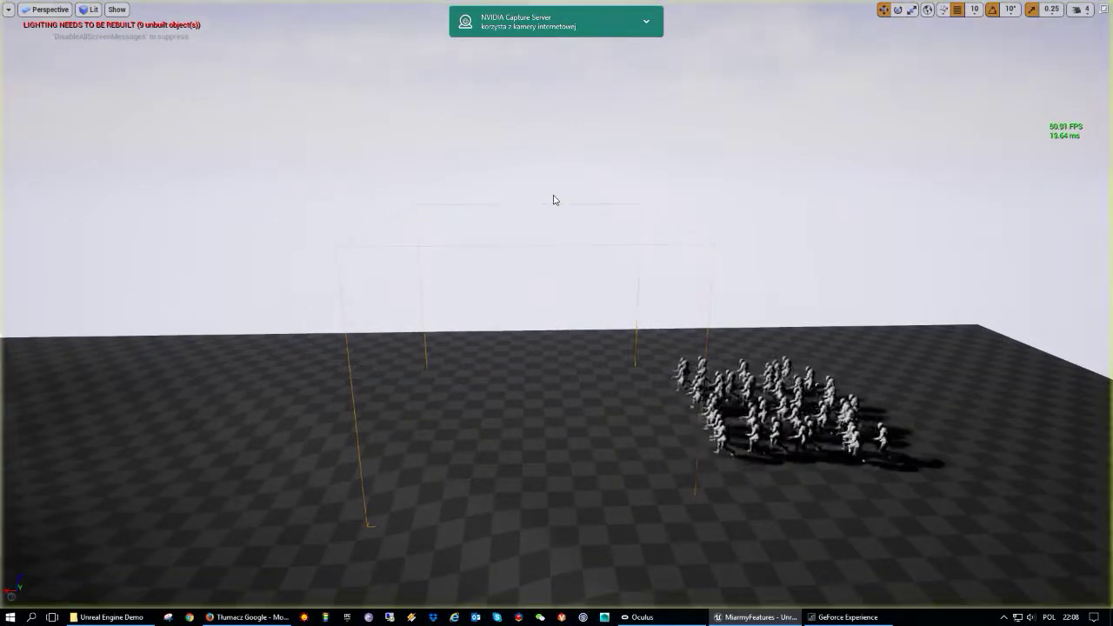